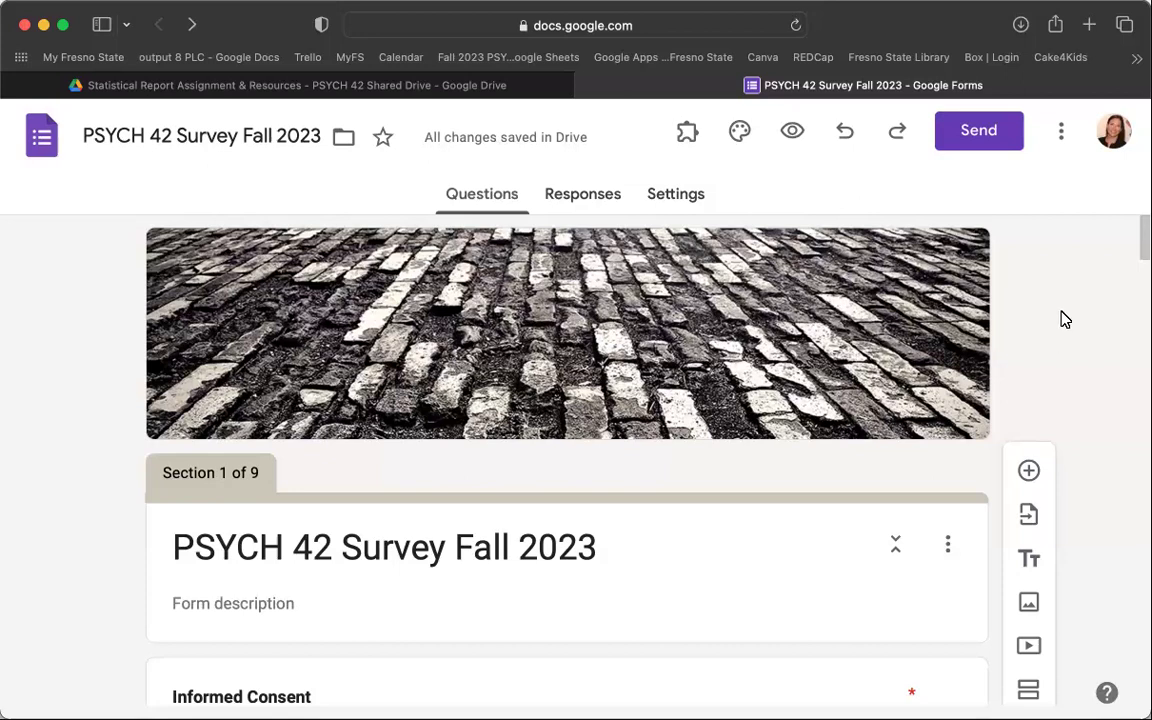
- Add a new question to the Depression section (section 8) and keep its type as Multiple choice
{"action": "scroll", "coordinate": [1065, 320], "scroll_direction": "down", "scroll_amount": 15}
{"action": "scroll", "coordinate": [1065, 320], "scroll_direction": "down", "scroll_amount": 12}
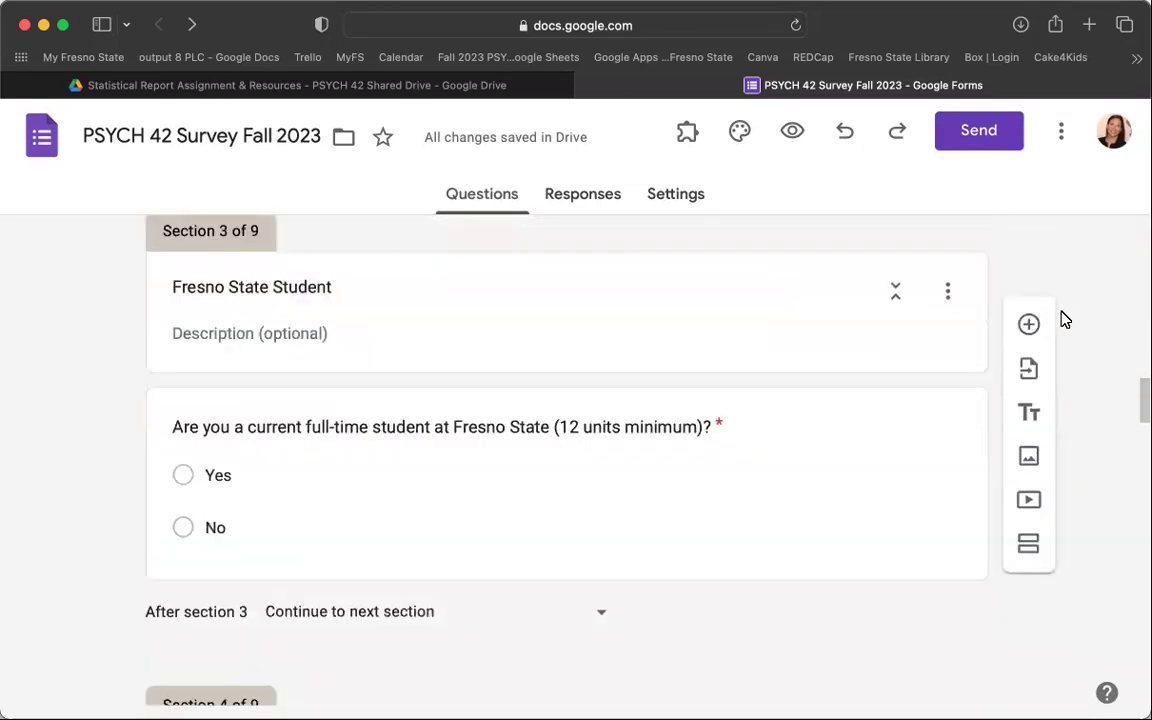
{"action": "scroll", "coordinate": [1065, 320], "scroll_direction": "down", "scroll_amount": 12}
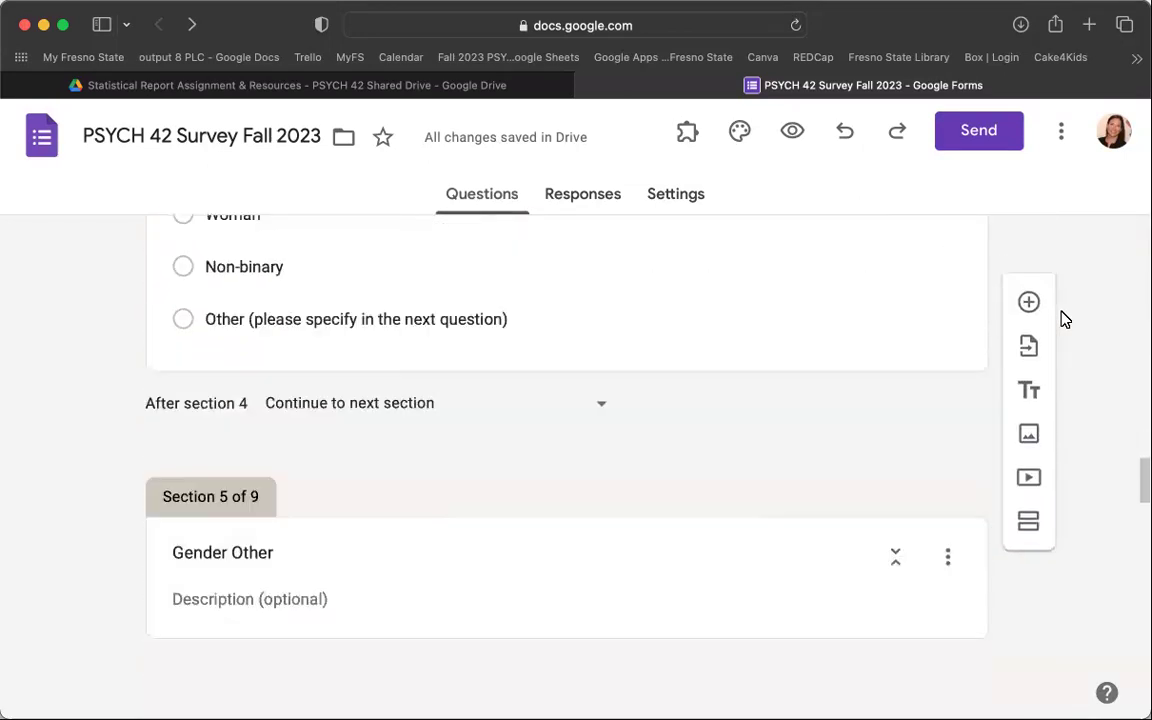
{"action": "scroll", "coordinate": [1065, 320], "scroll_direction": "down", "scroll_amount": 10}
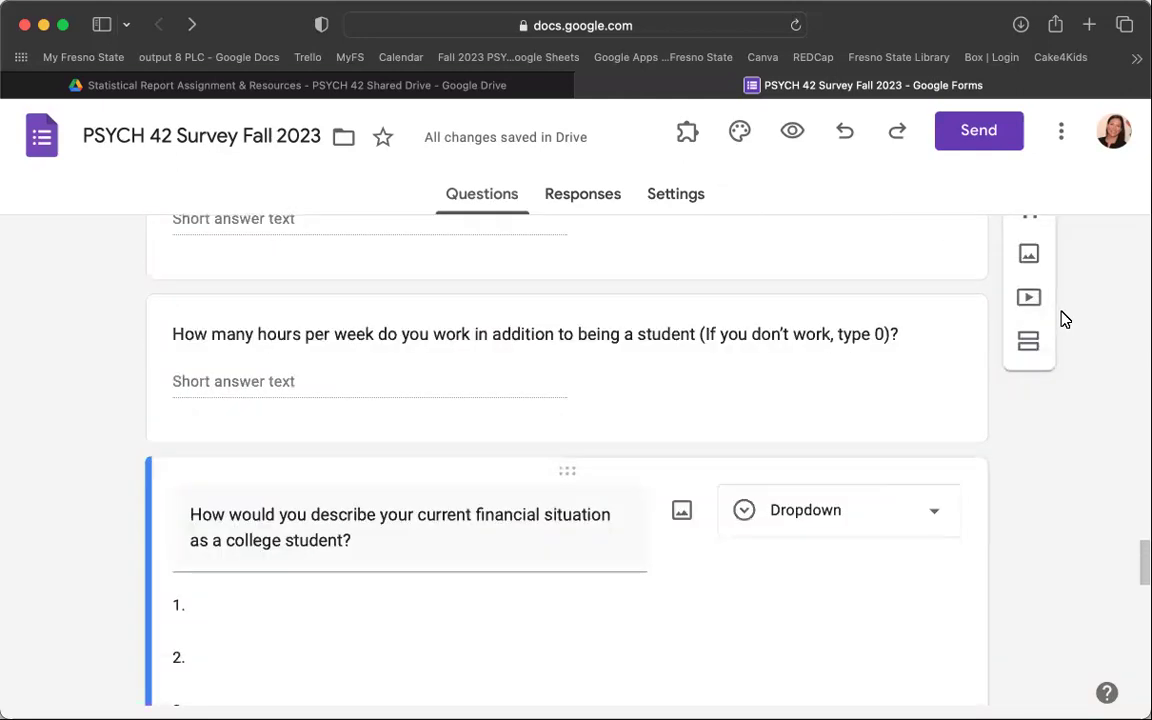
{"action": "scroll", "coordinate": [1065, 320], "scroll_direction": "down", "scroll_amount": 10}
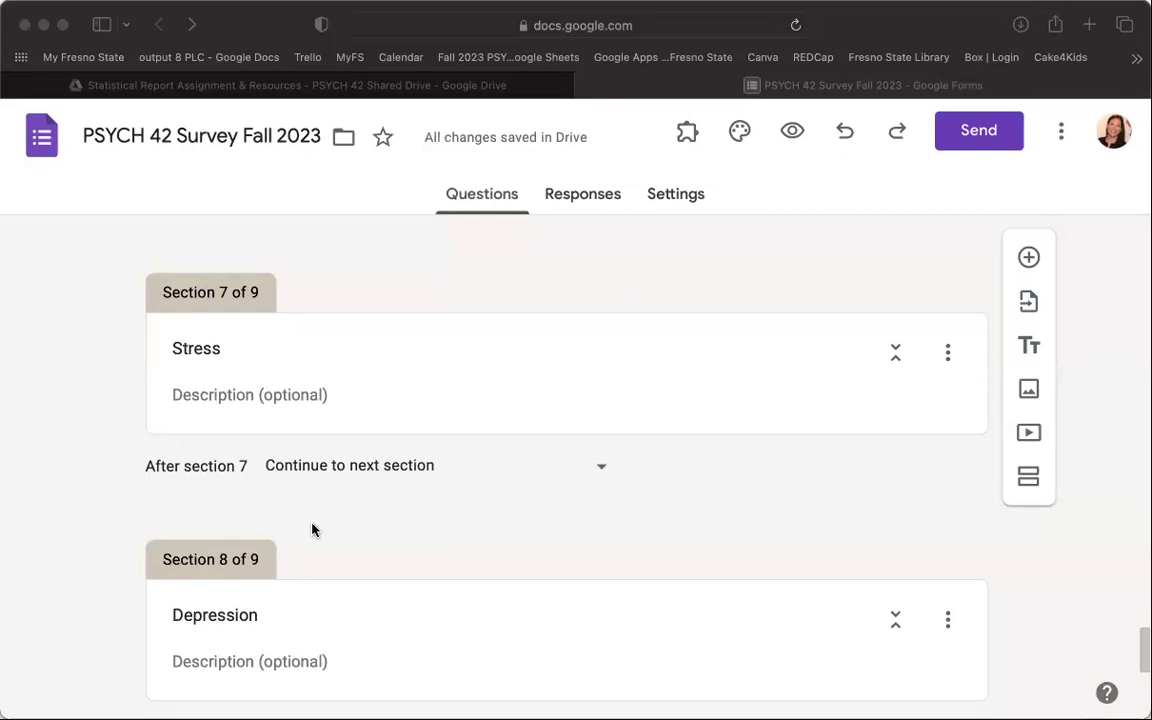
{"action": "left_click", "coordinate": [150, 478]}
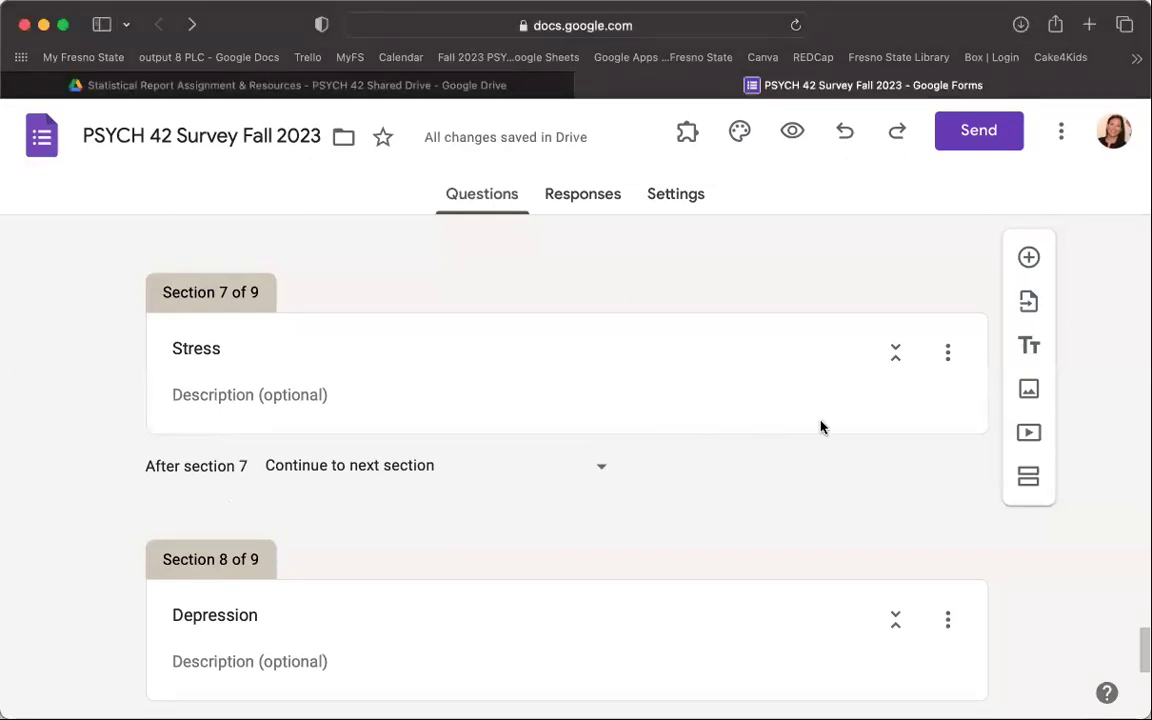
{"action": "scroll", "coordinate": [820, 427], "scroll_direction": "down", "scroll_amount": 4}
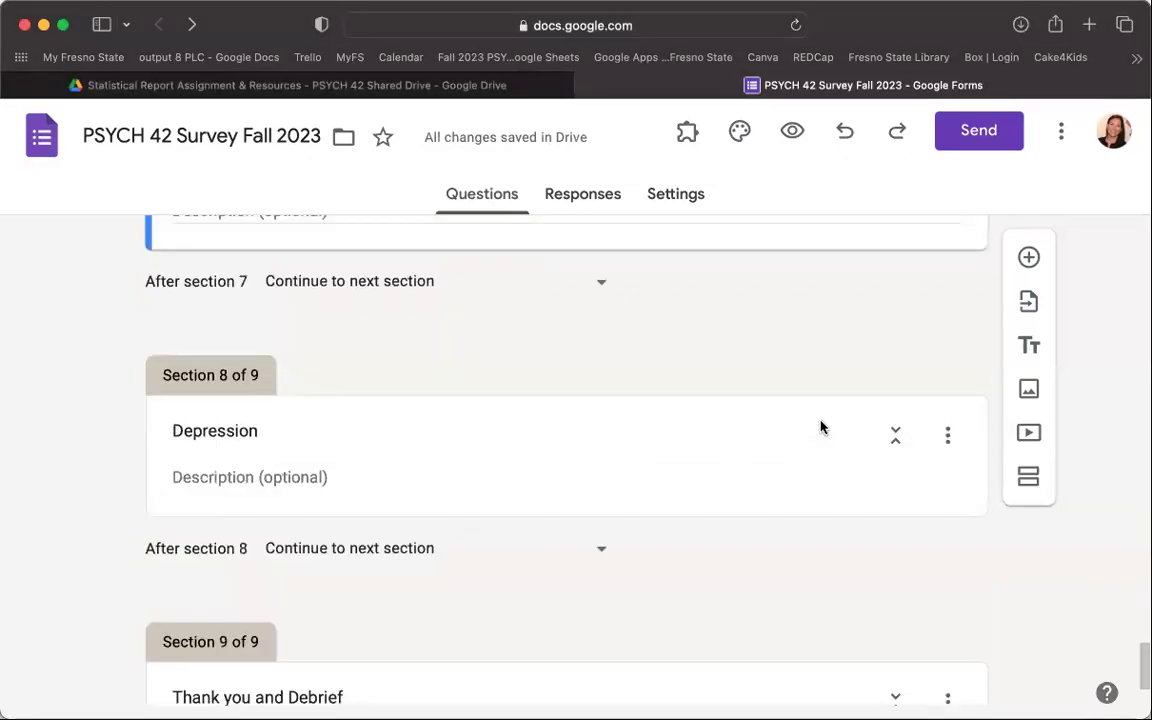
{"action": "left_click", "coordinate": [957, 503]}
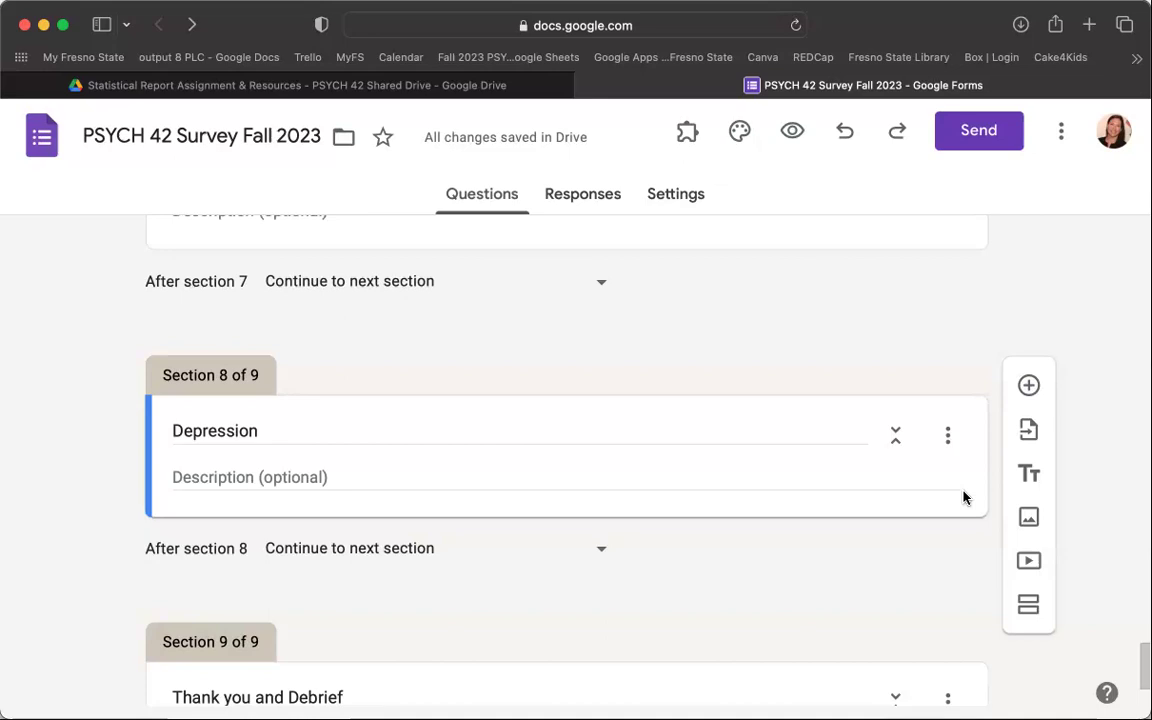
{"action": "left_click", "coordinate": [1028, 386]}
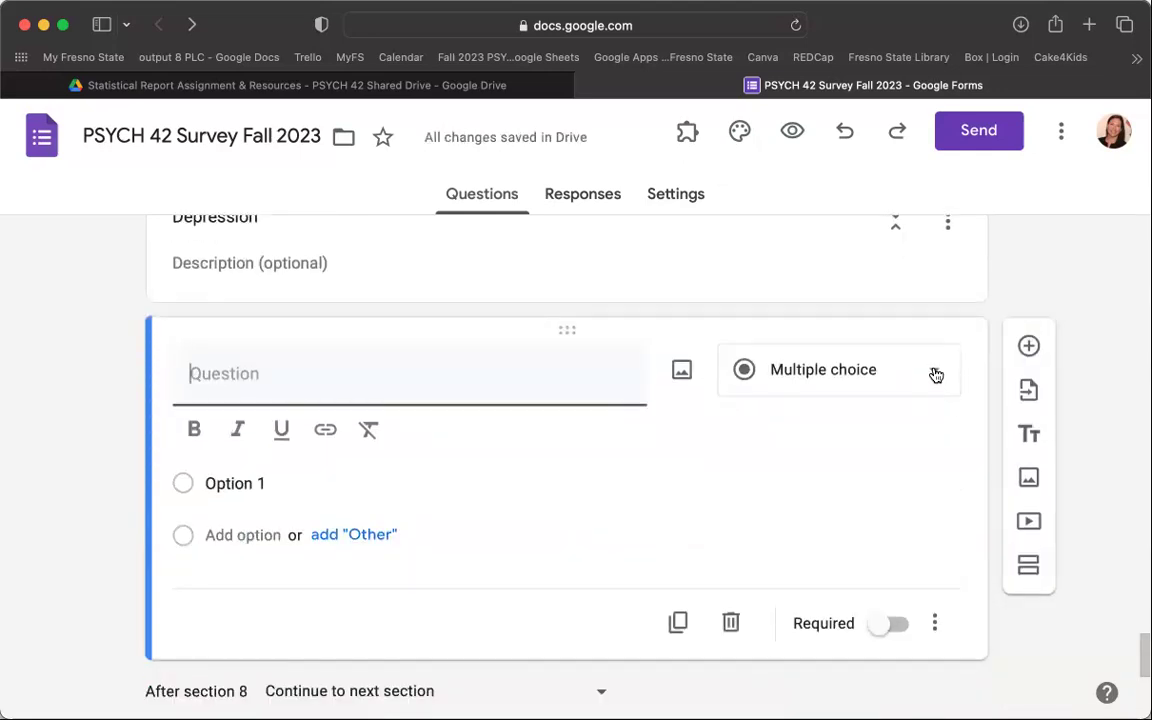
{"action": "left_click", "coordinate": [936, 375]}
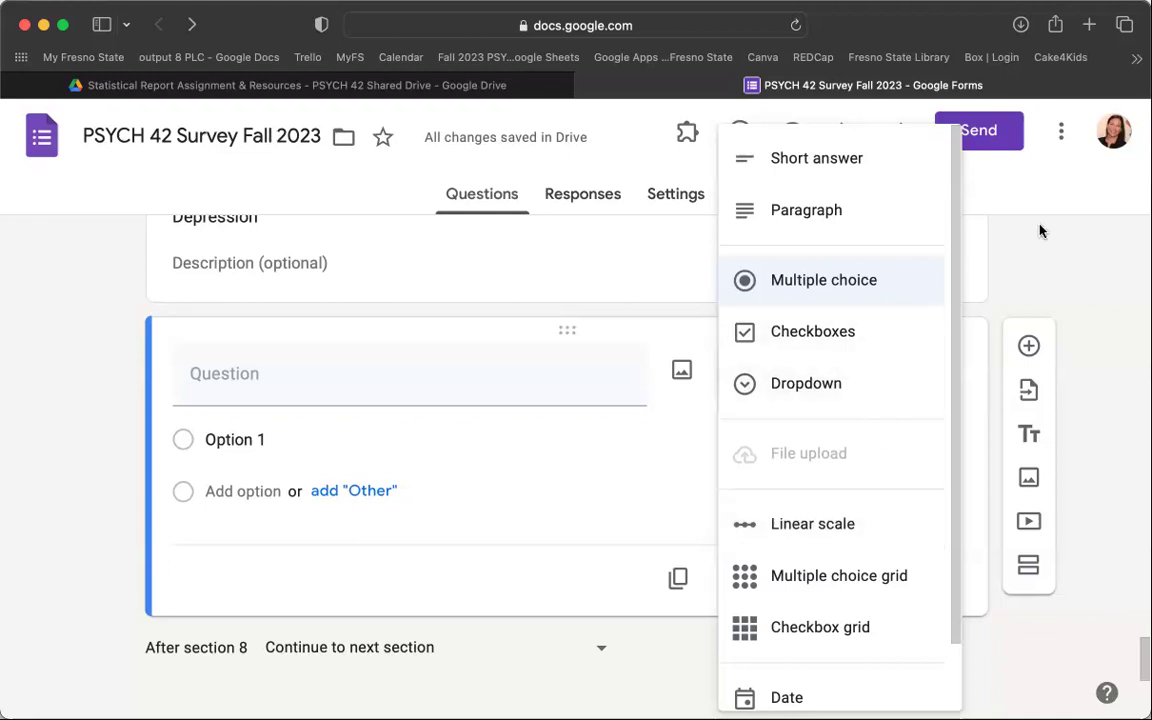
{"action": "left_click", "coordinate": [1074, 250]}
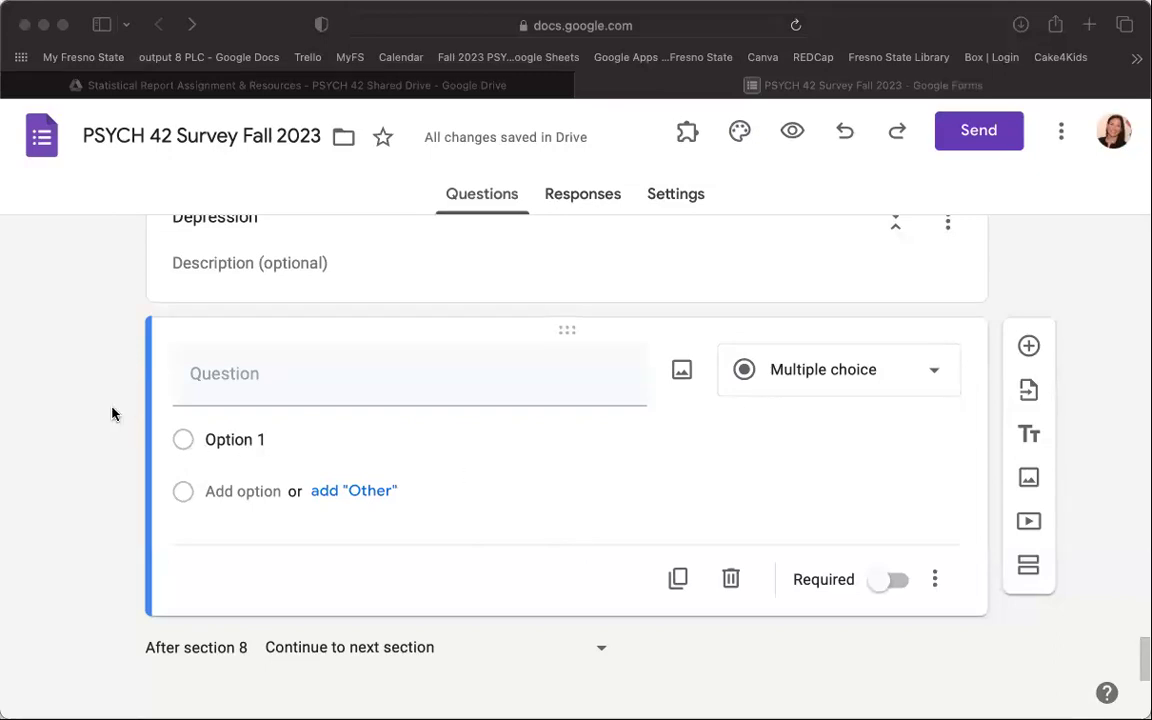
- Enter "Never" and "Almost Never" as the first two answer options of the new Depression question
{"action": "left_click", "coordinate": [285, 437]}
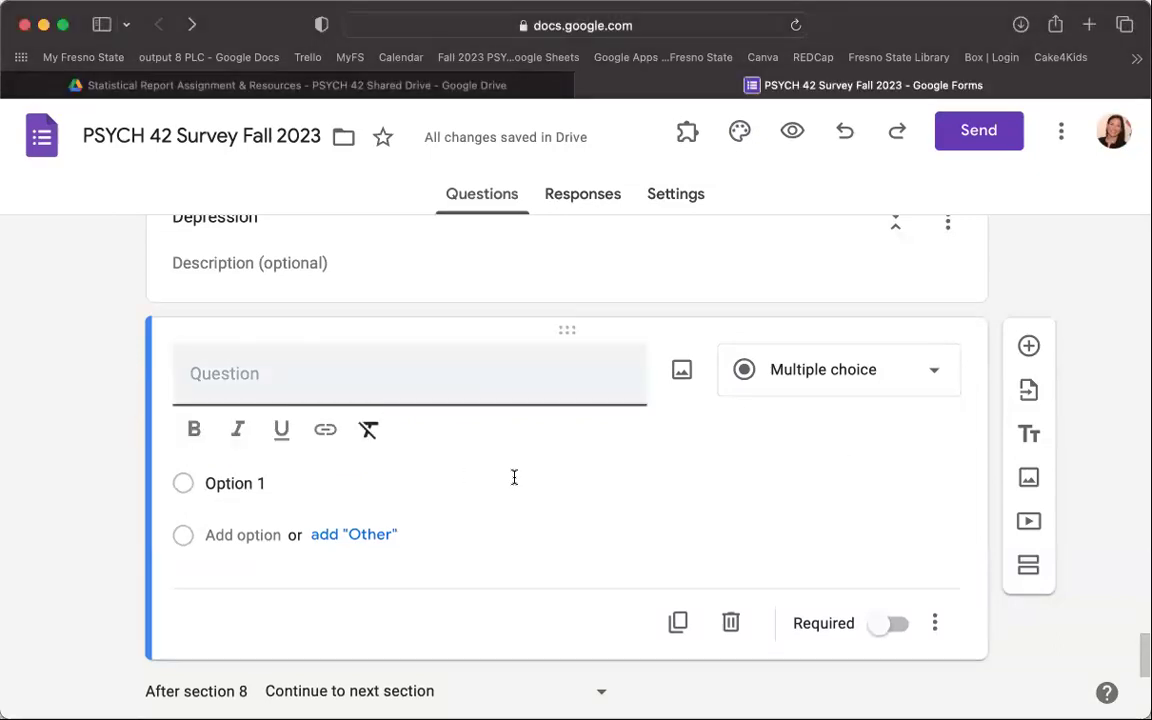
{"action": "left_click", "coordinate": [287, 478]}
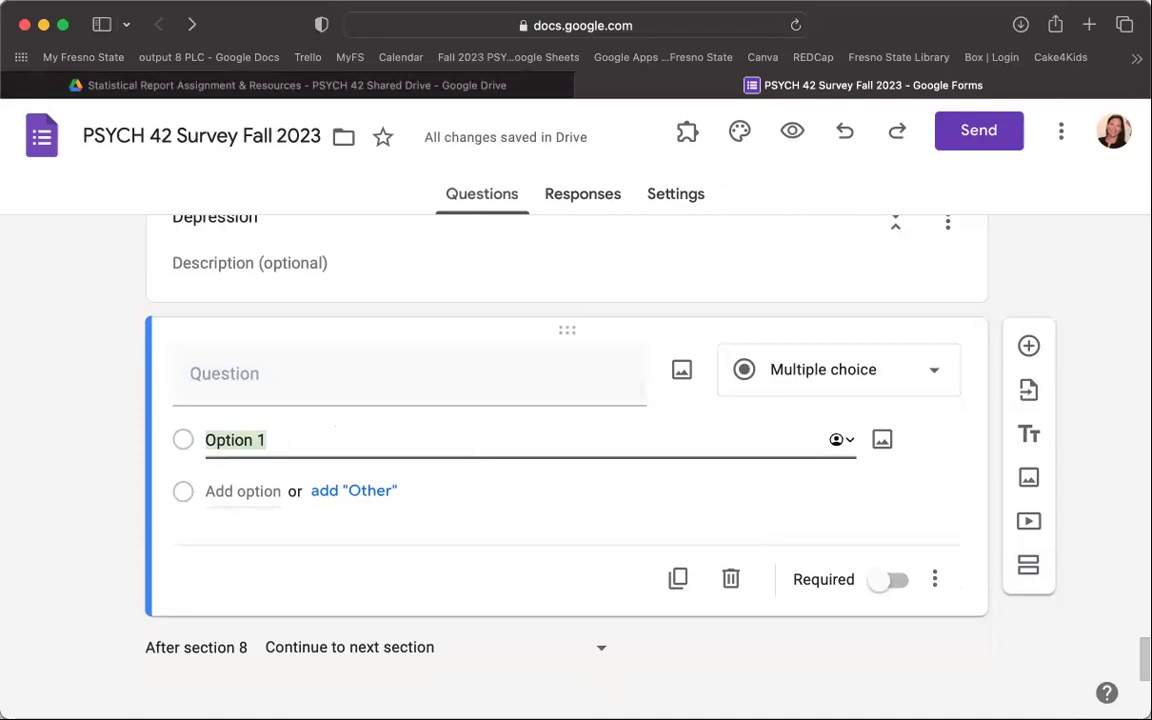
{"action": "type", "text": "Never"}
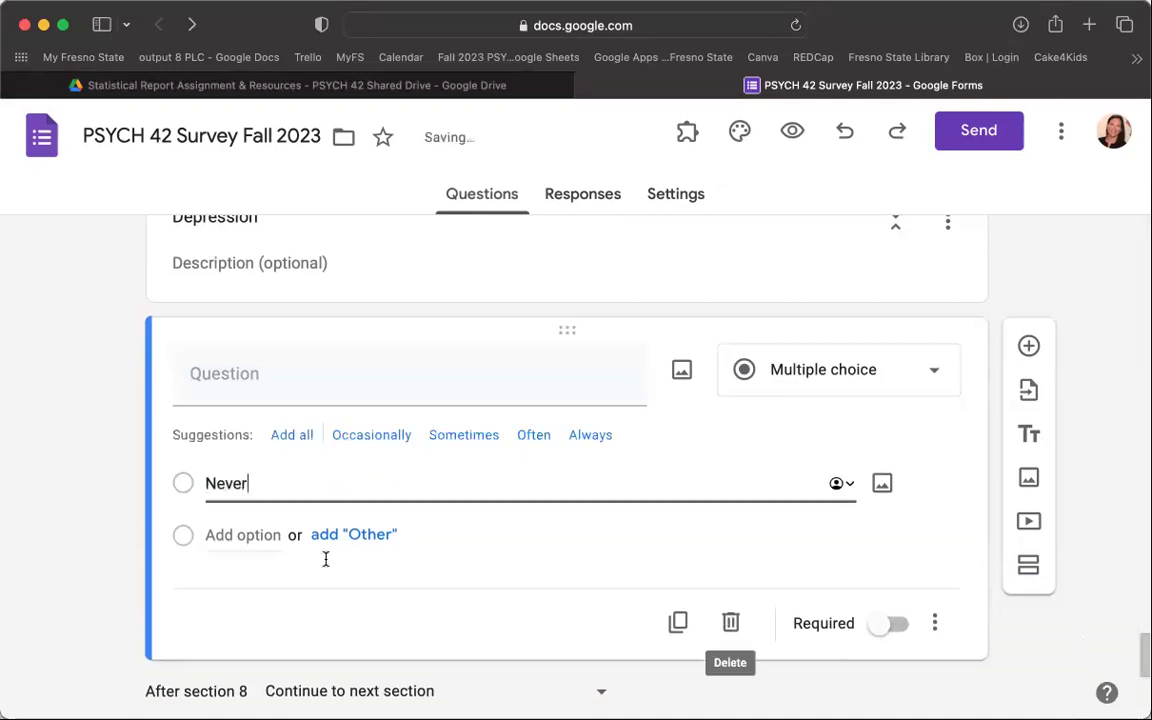
{"action": "left_click", "coordinate": [247, 535]}
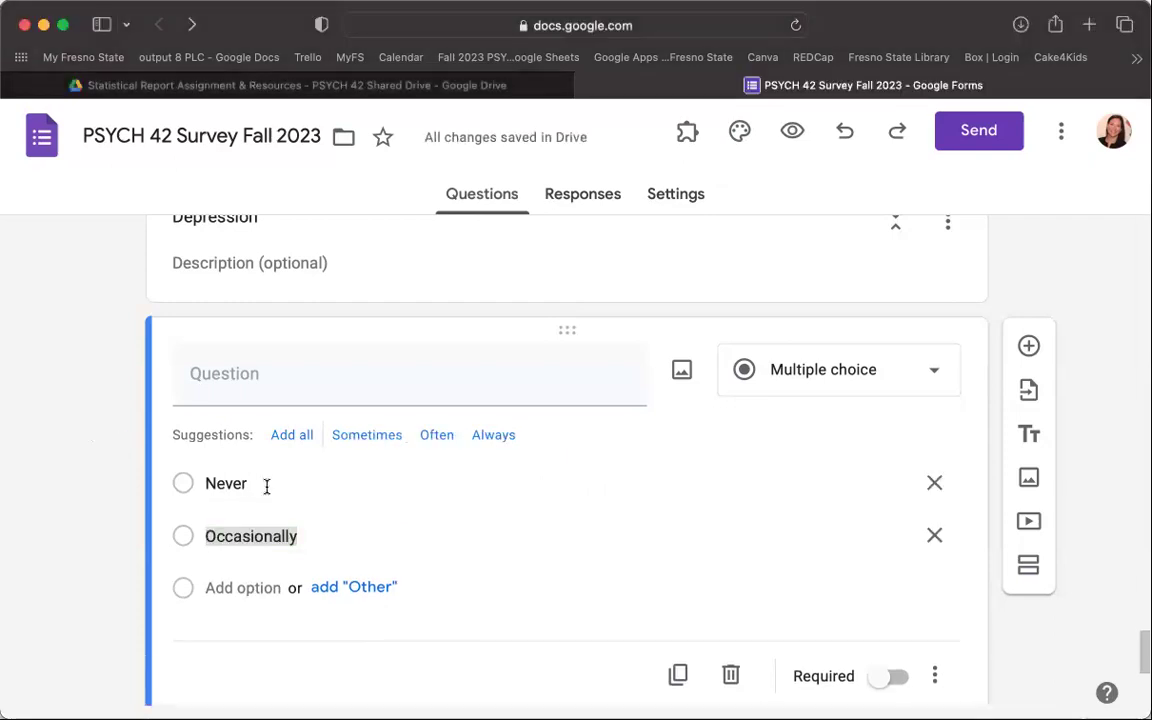
{"action": "type", "text": "Almosyt"}
{"action": "key", "text": "BackSpace"}
{"action": "key", "text": "BackSpace"}
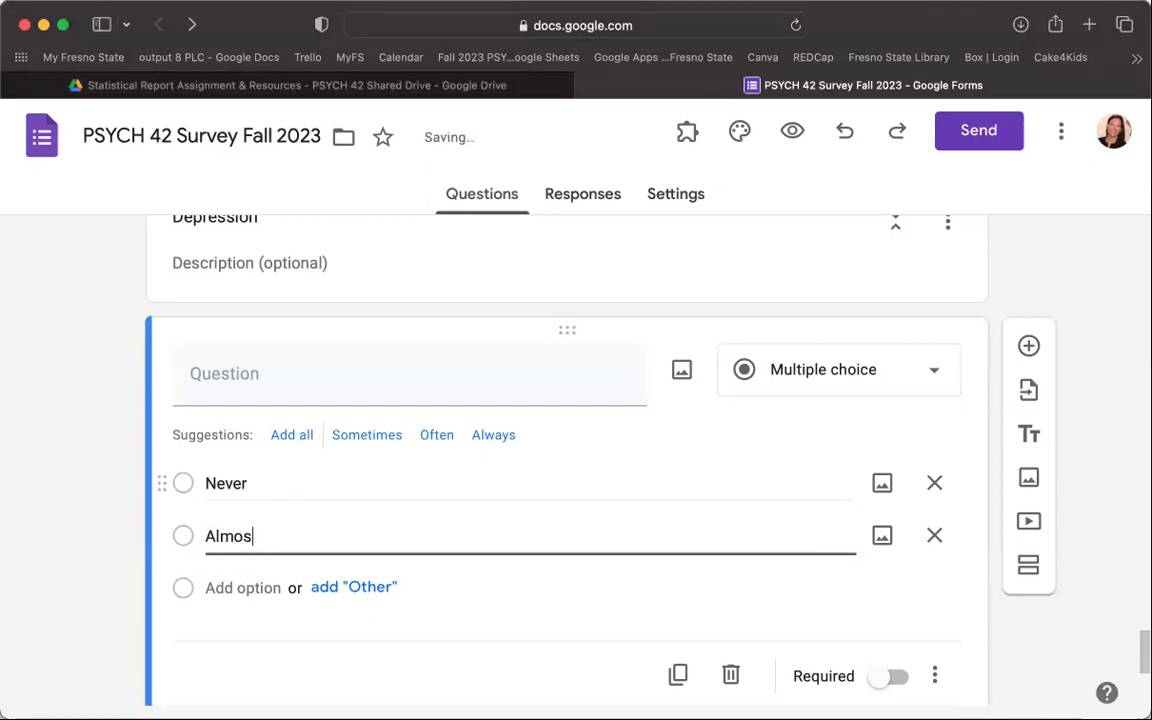
{"action": "type", "text": "t Never"}
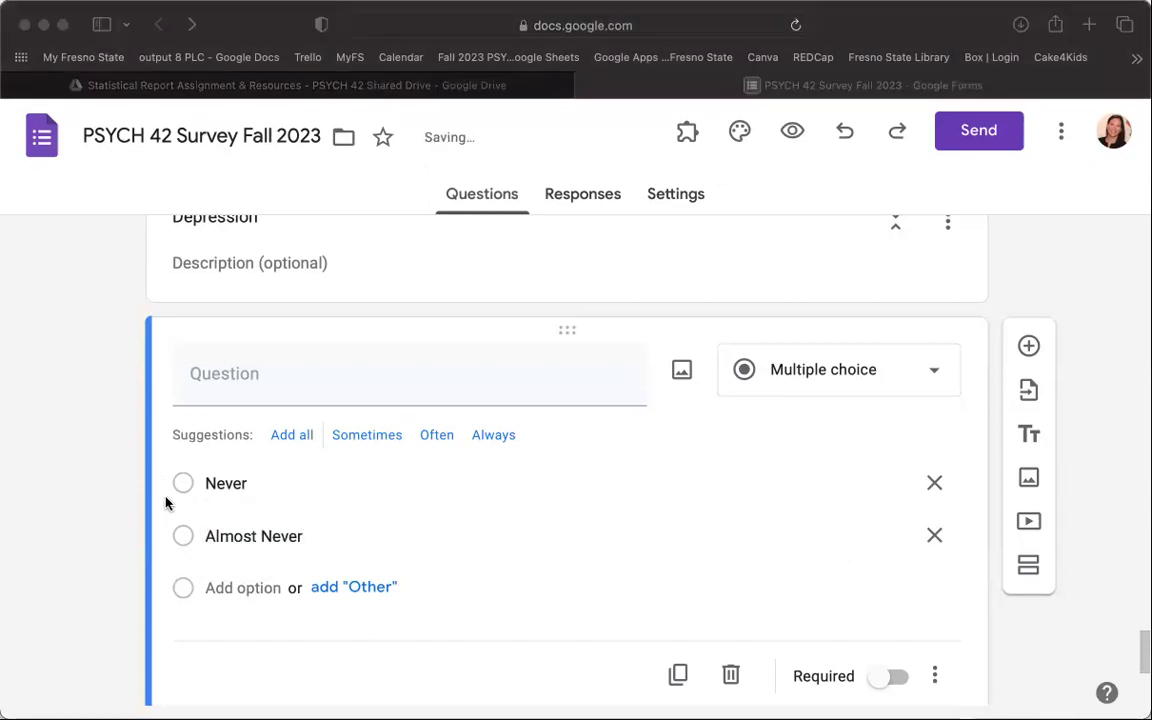
- Add "Sometimes" and "Fairly Often" as the third and fourth answer options
{"action": "left_click", "coordinate": [237, 587]}
{"action": "type", "text": "Somet"}
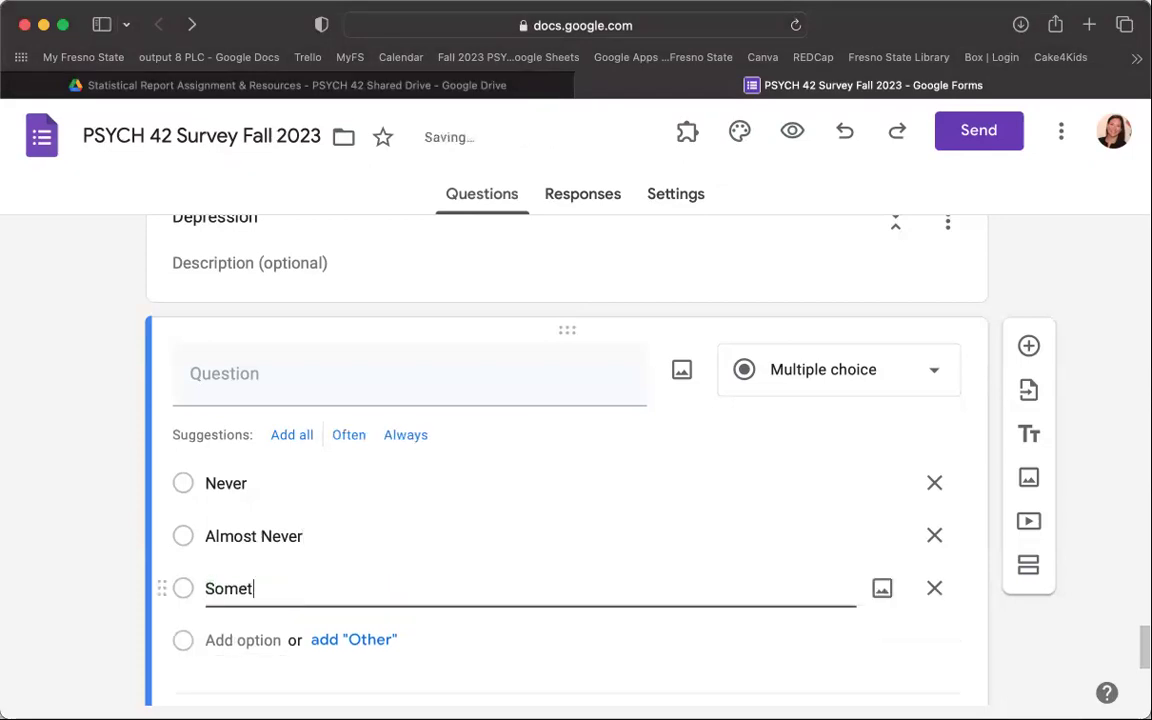
{"action": "type", "text": "imess"}
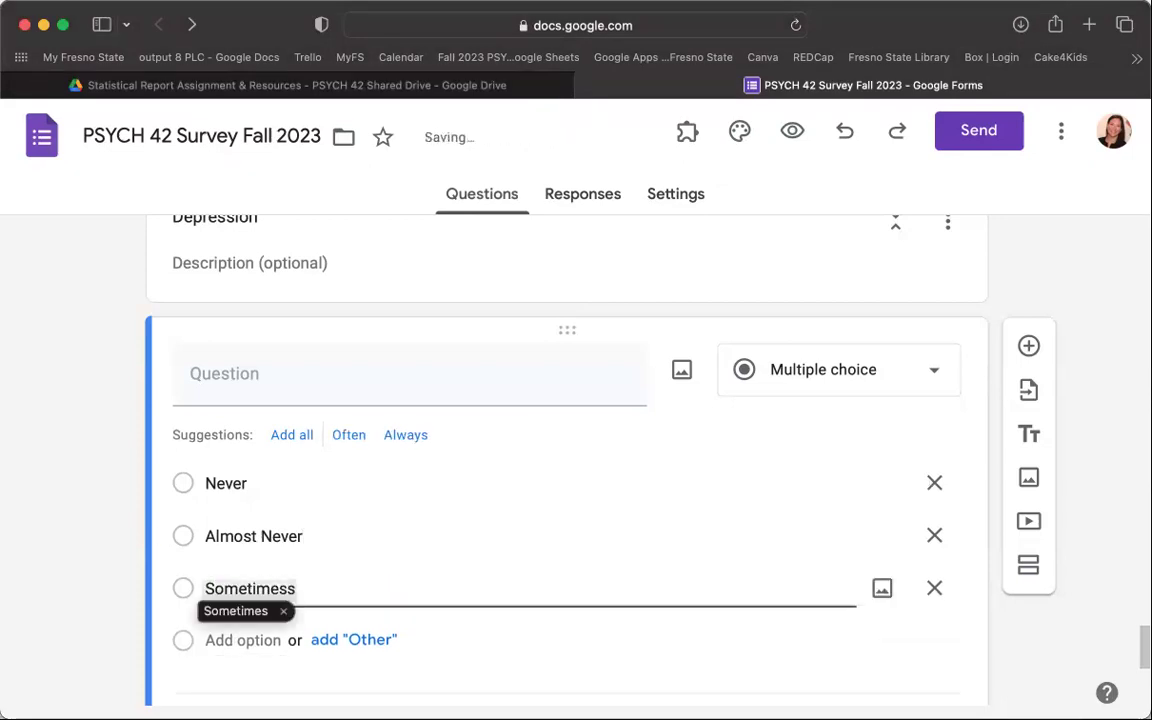
{"action": "key", "text": "BackSpace"}
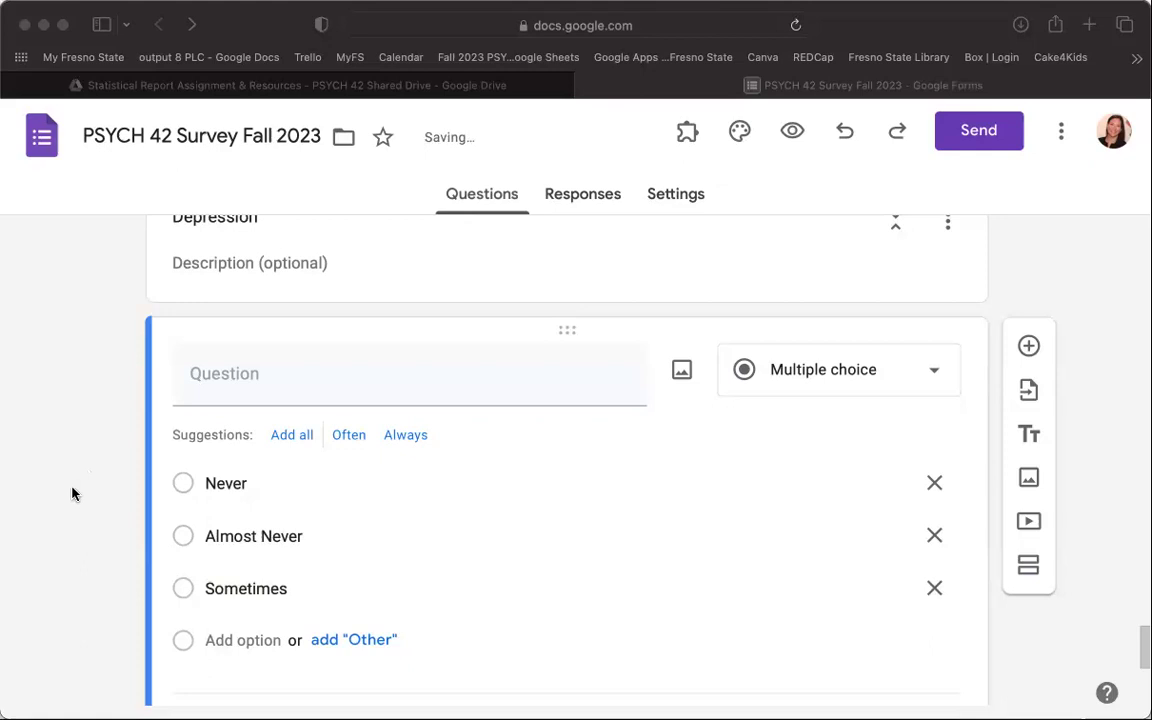
{"action": "left_click", "coordinate": [261, 639]}
{"action": "type", "text": "Fair"}
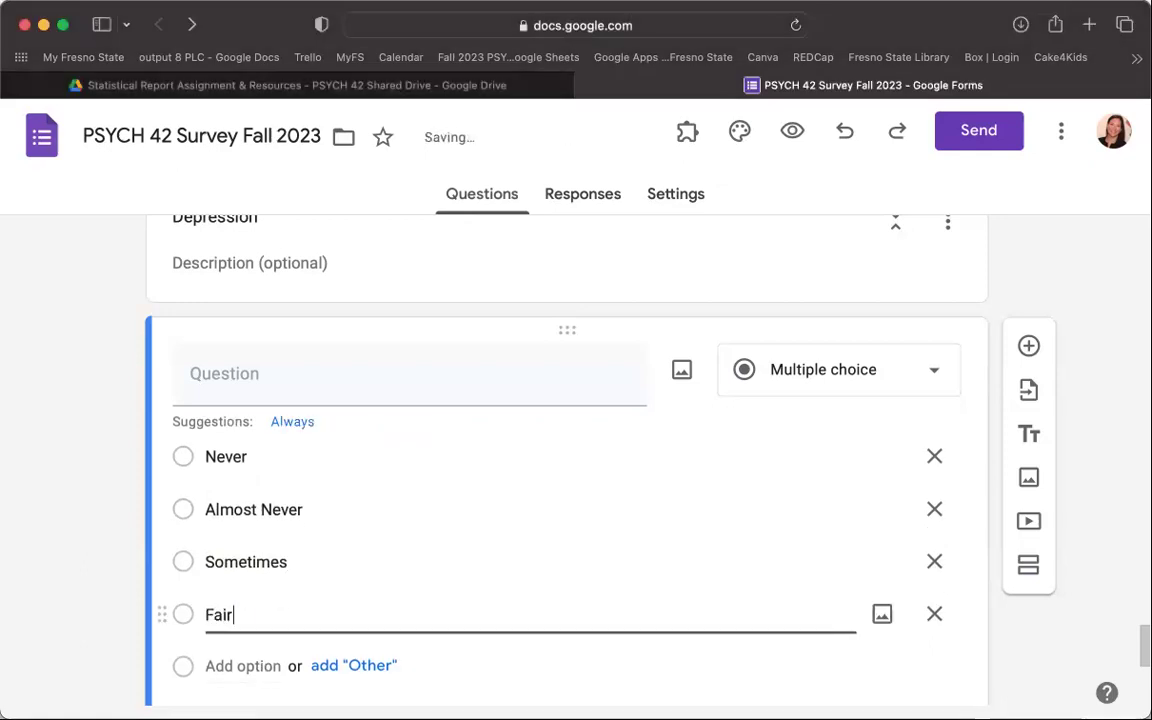
{"action": "type", "text": "ly ofdr"}
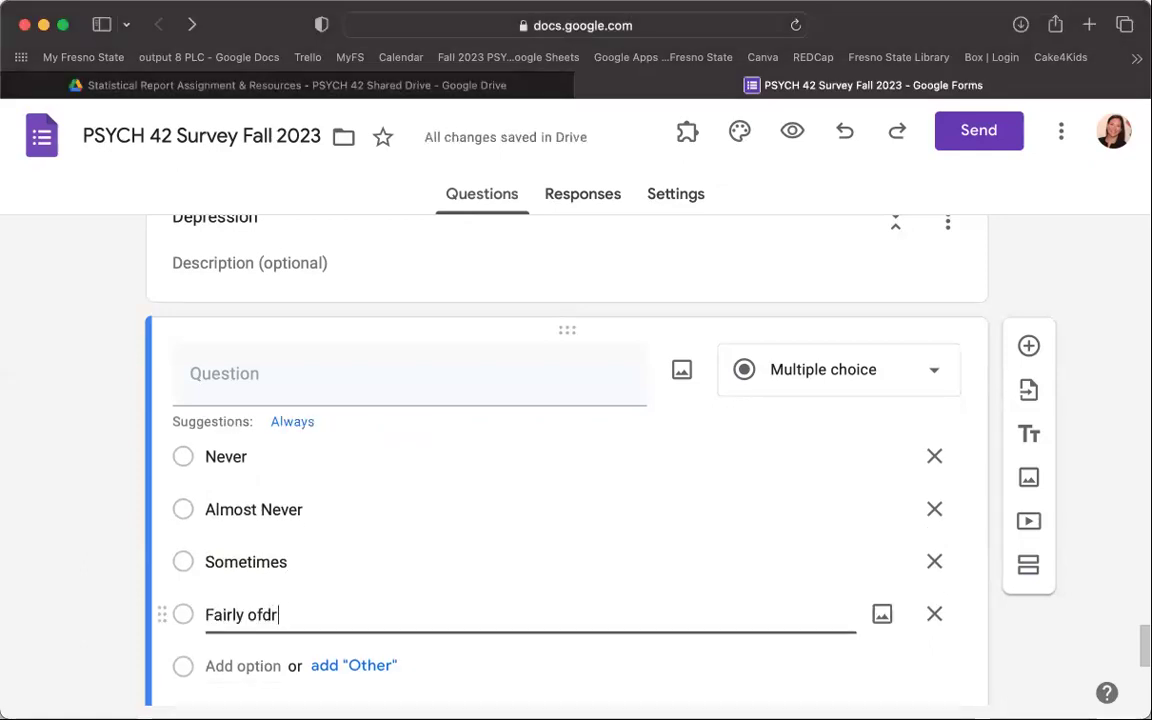
{"action": "key", "text": "BackSpace"}
{"action": "key", "text": "BackSpace"}
{"action": "key", "text": "BackSpace"}
{"action": "key", "text": "BackSpace"}
{"action": "type", "text": "Often"}
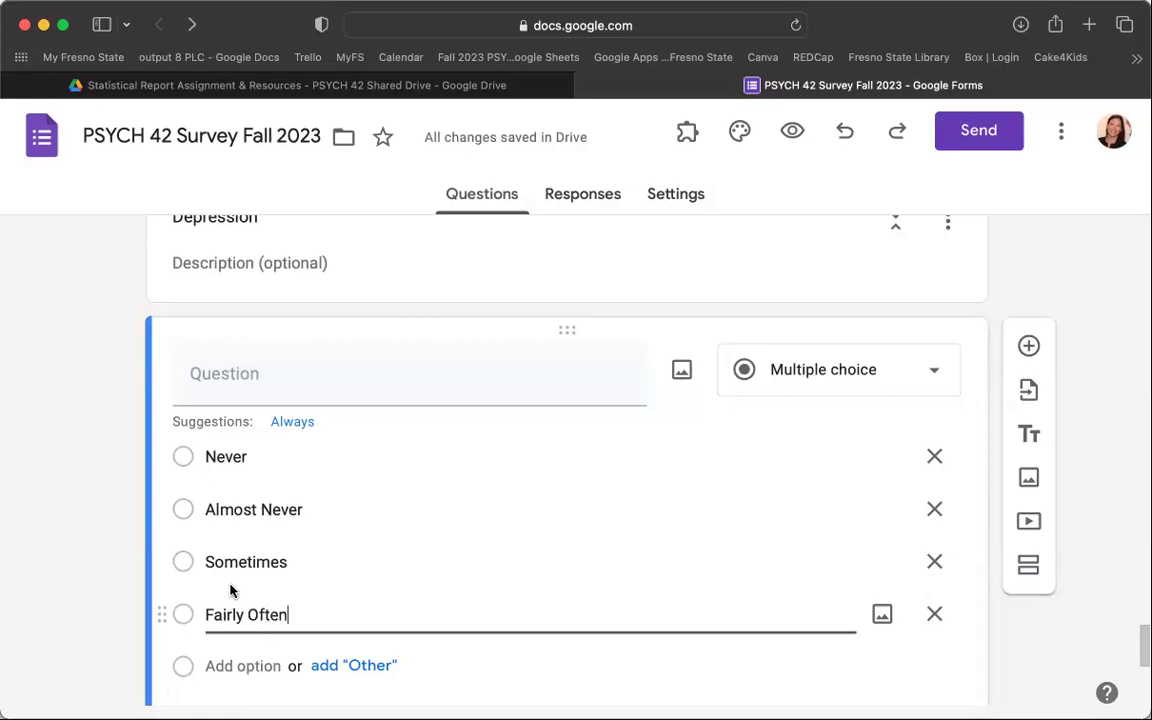
- Add "Very Often" as the fifth answer option of the question
{"action": "scroll", "coordinate": [226, 600], "scroll_direction": "down", "scroll_amount": 1}
{"action": "left_click", "coordinate": [221, 617]}
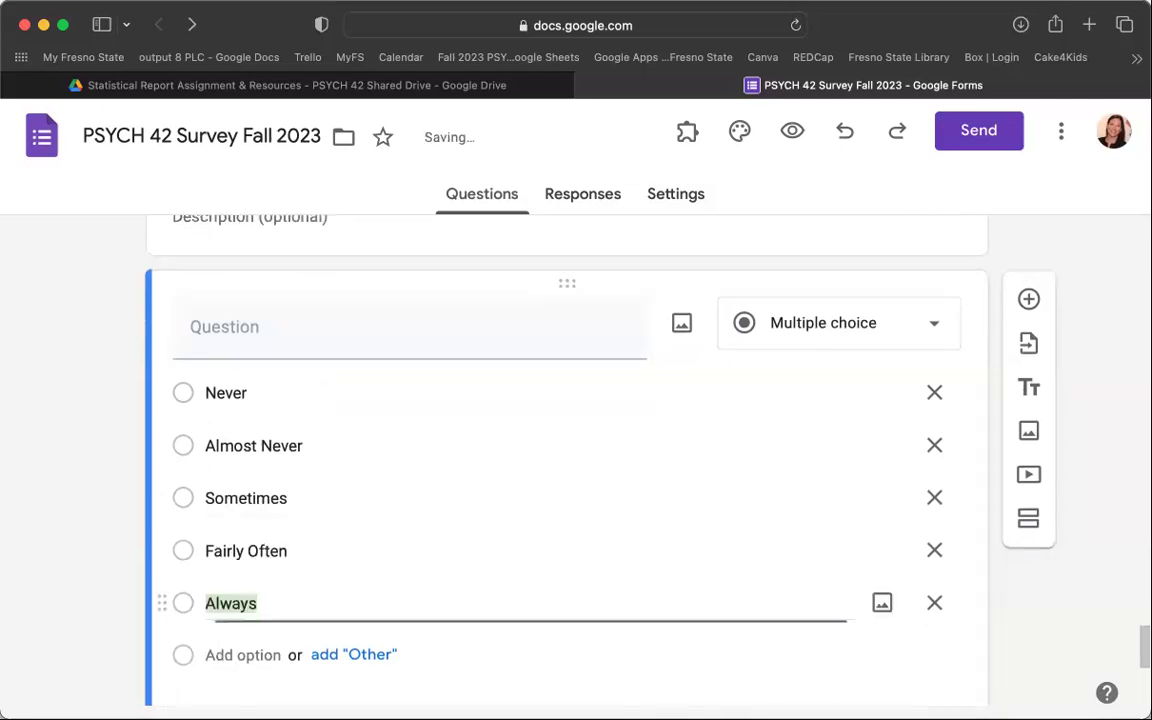
{"action": "type", "text": "Very Ofteb"}
{"action": "key", "text": "BackSpace"}
{"action": "type", "text": "n"}
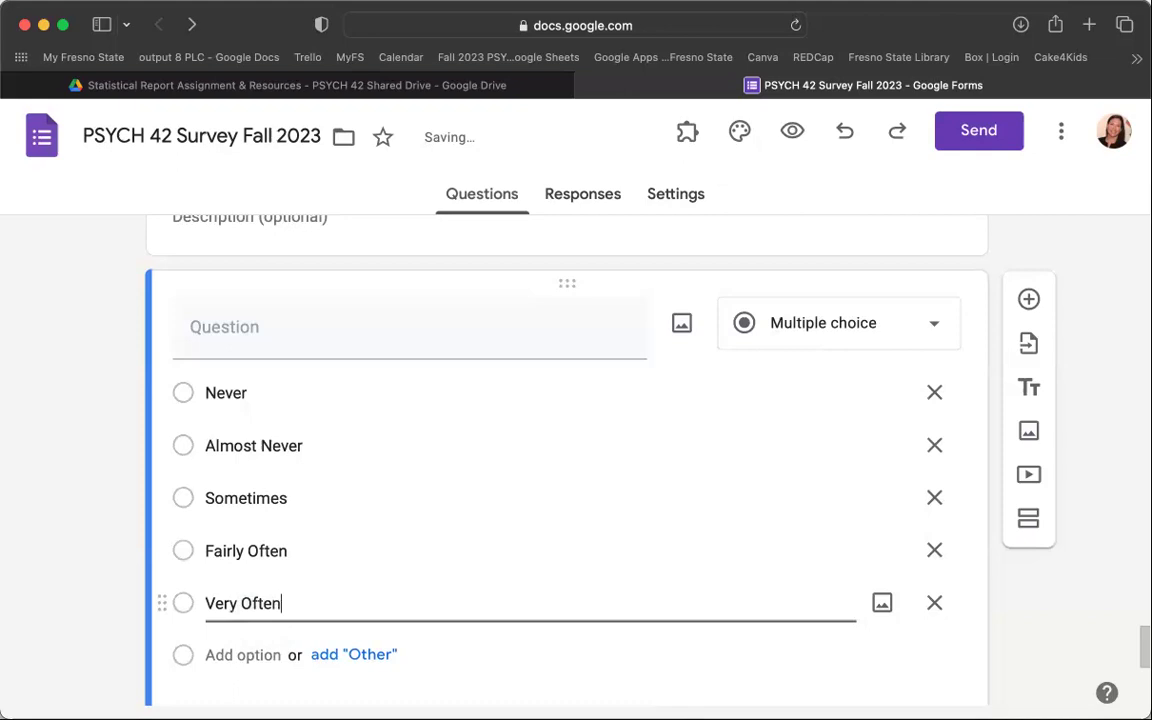
{"action": "left_click", "coordinate": [1038, 627]}
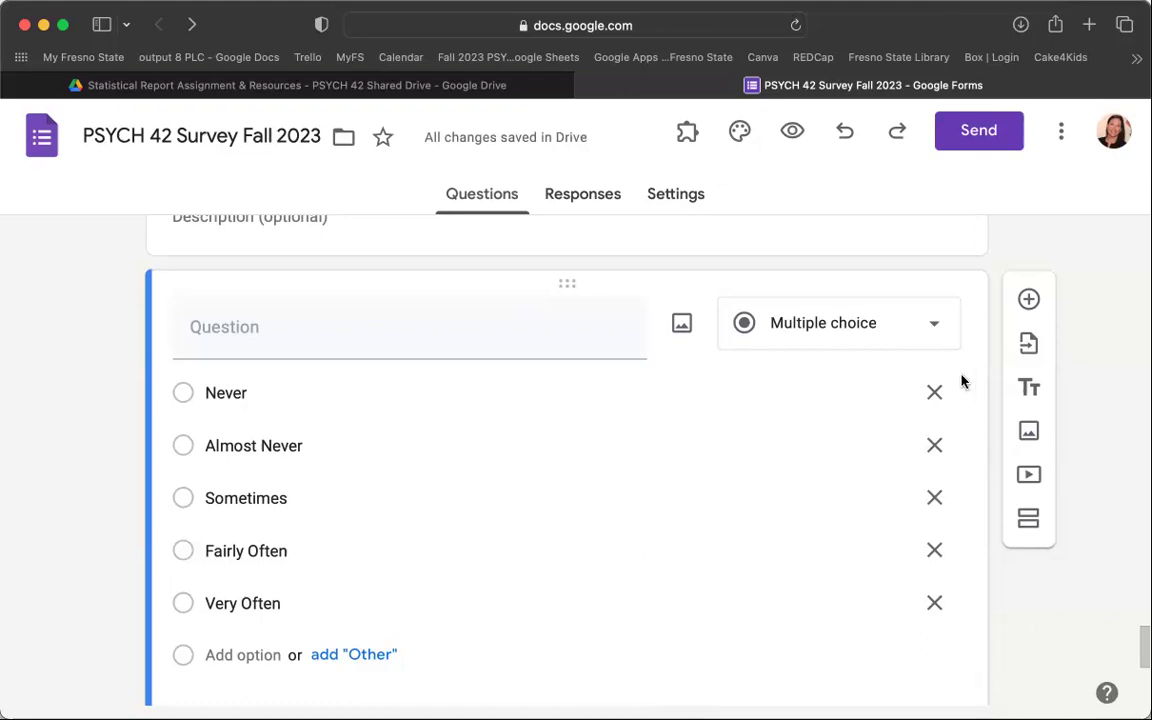
- Duplicate the untitled multiple choice question with its five frequency options in the Depression section
{"action": "scroll", "coordinate": [962, 381], "scroll_direction": "down", "scroll_amount": 3}
{"action": "scroll", "coordinate": [962, 381], "scroll_direction": "up", "scroll_amount": 2}
{"action": "scroll", "coordinate": [962, 381], "scroll_direction": "down", "scroll_amount": 1}
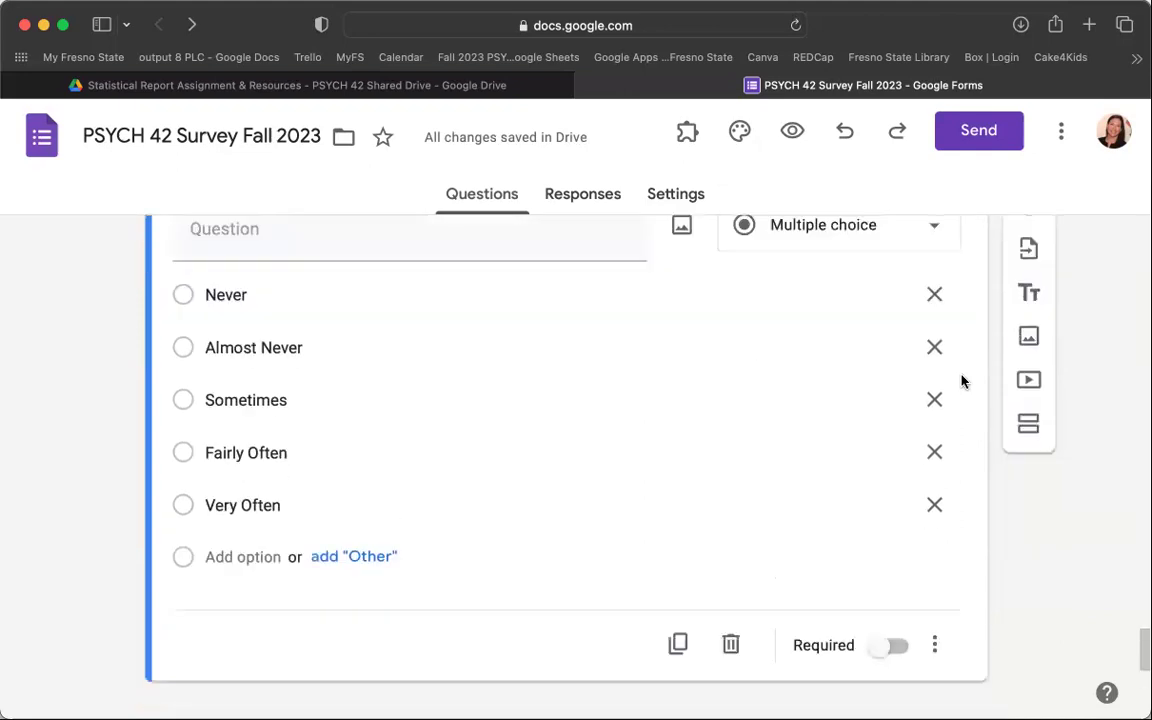
{"action": "scroll", "coordinate": [962, 381], "scroll_direction": "up", "scroll_amount": 1}
{"action": "scroll", "coordinate": [748, 389], "scroll_direction": "down", "scroll_amount": 2}
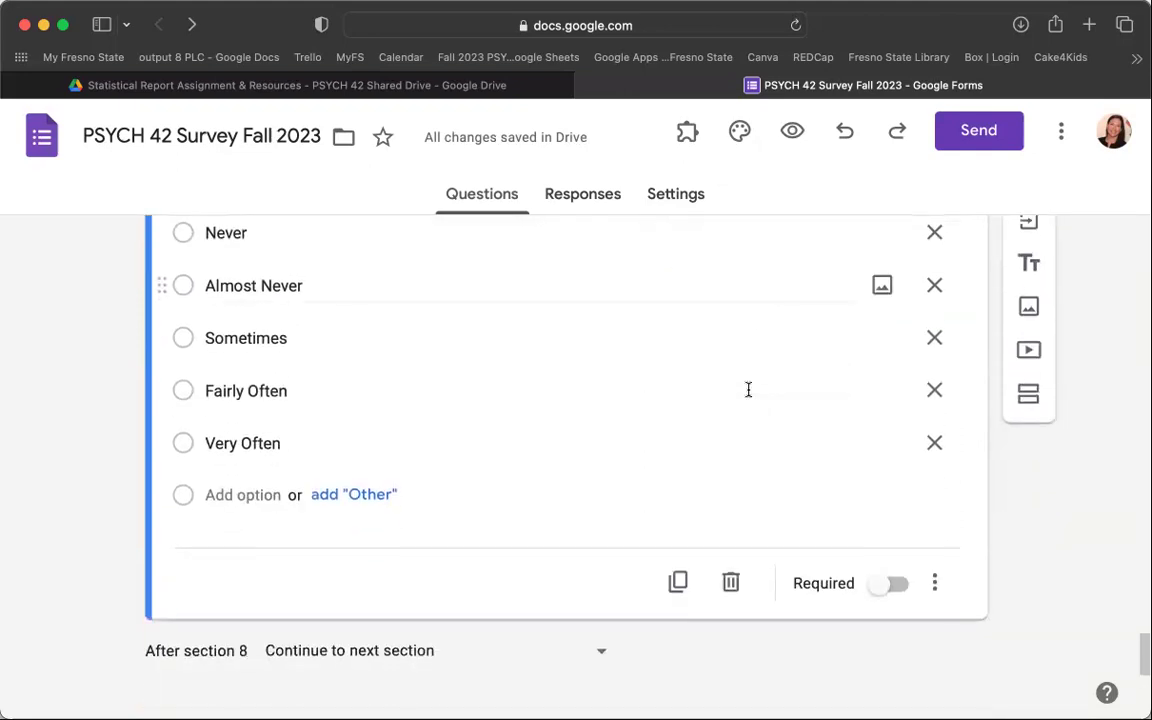
{"action": "left_click", "coordinate": [677, 590]}
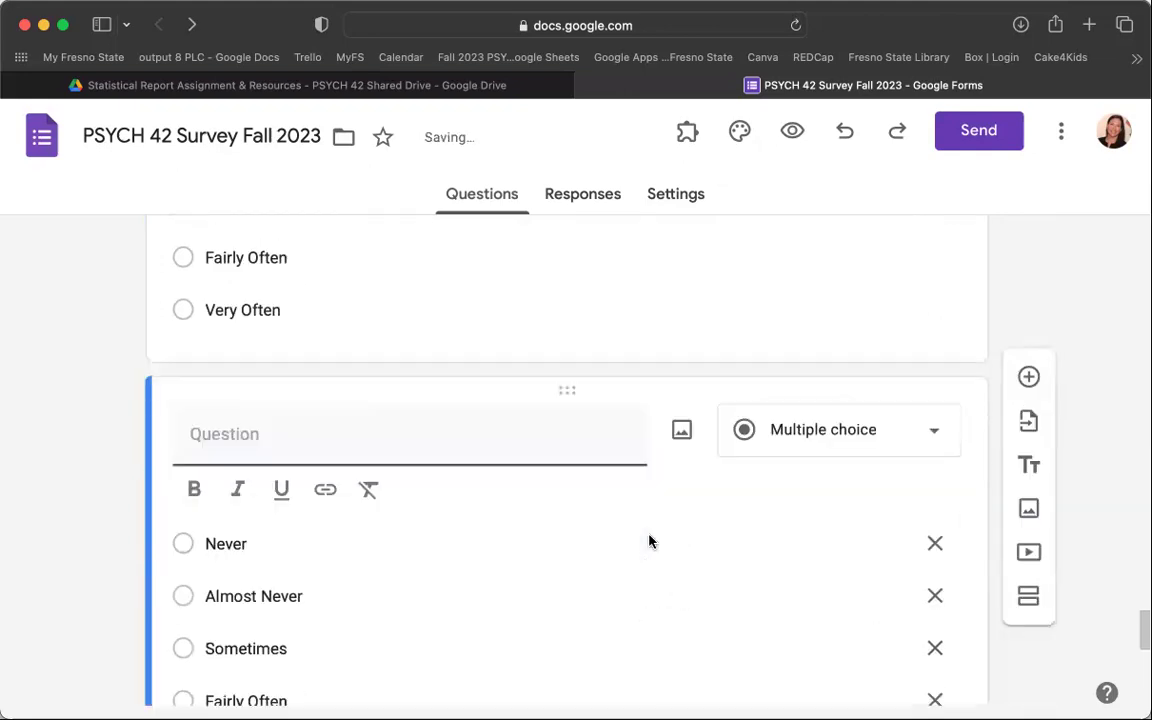
- Make two more duplicates of the untitled five-option question at the end of the Depression section
{"action": "scroll", "coordinate": [649, 541], "scroll_direction": "down", "scroll_amount": 8}
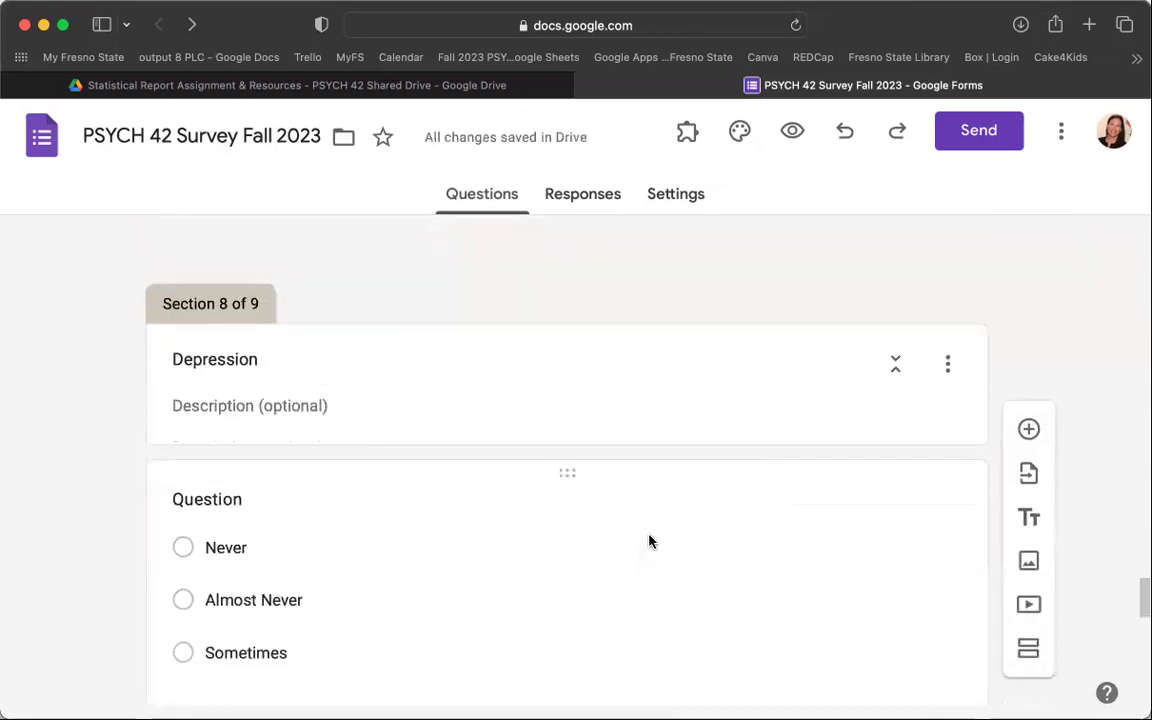
{"action": "scroll", "coordinate": [660, 515], "scroll_direction": "down", "scroll_amount": 6}
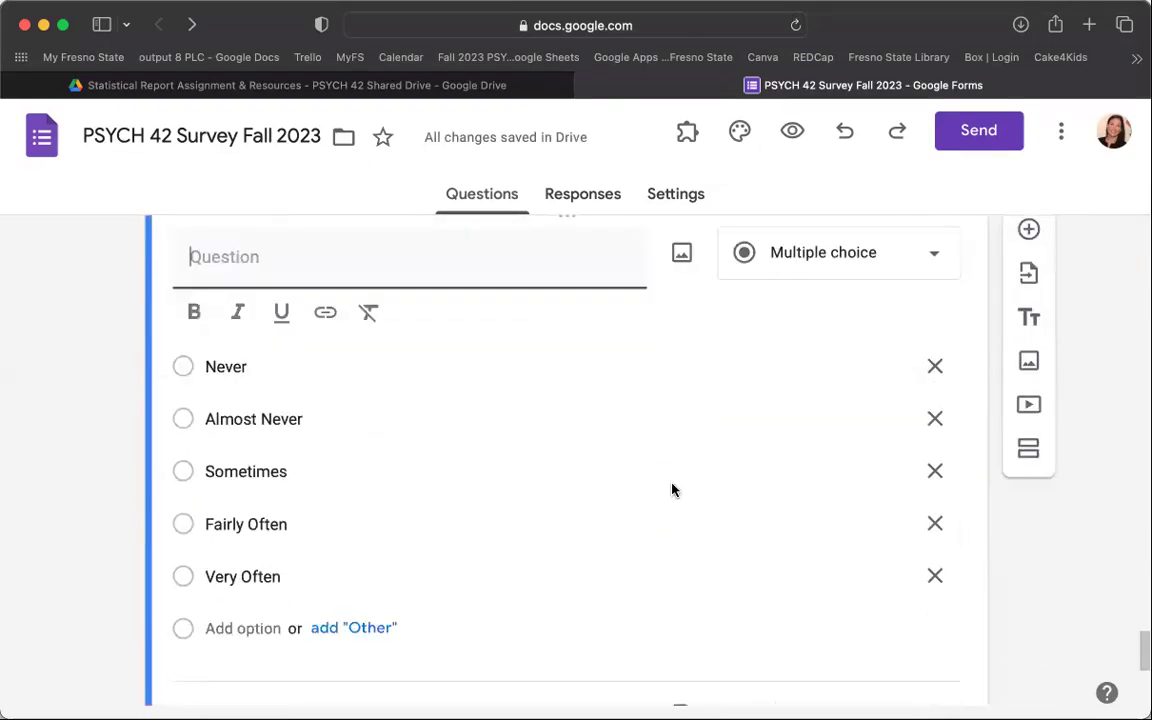
{"action": "scroll", "coordinate": [672, 490], "scroll_direction": "down", "scroll_amount": 1}
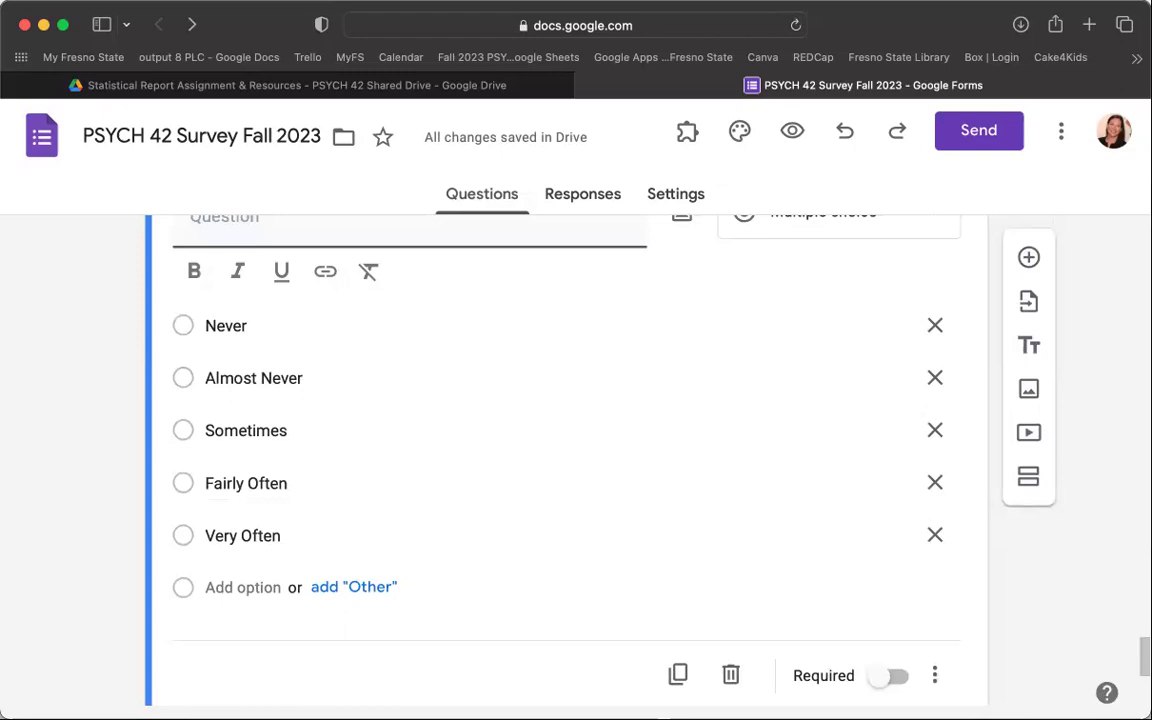
{"action": "left_click", "coordinate": [155, 453]}
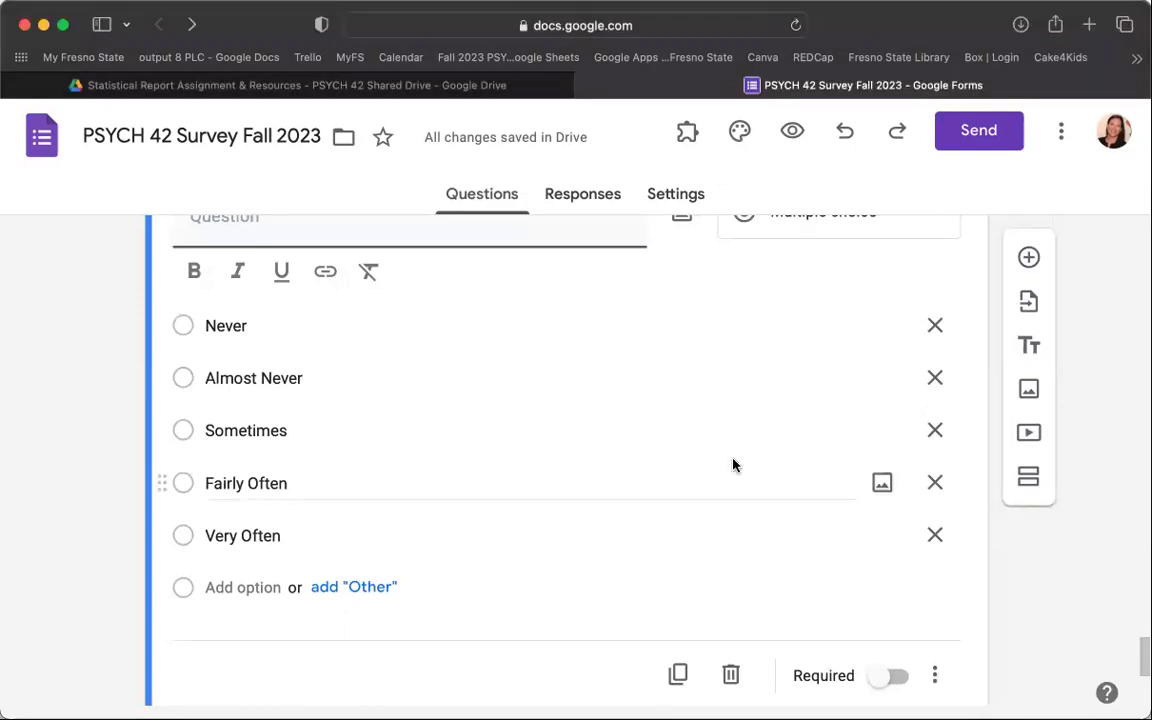
{"action": "scroll", "coordinate": [733, 465], "scroll_direction": "down", "scroll_amount": 1}
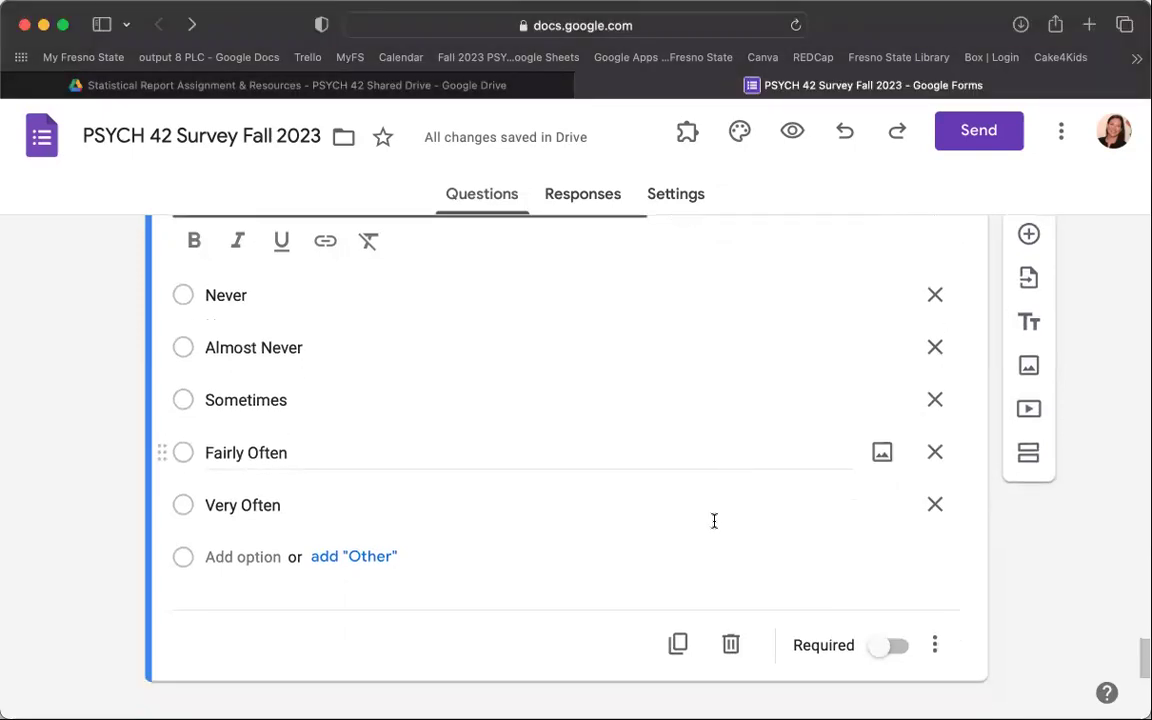
{"action": "left_click", "coordinate": [679, 645]}
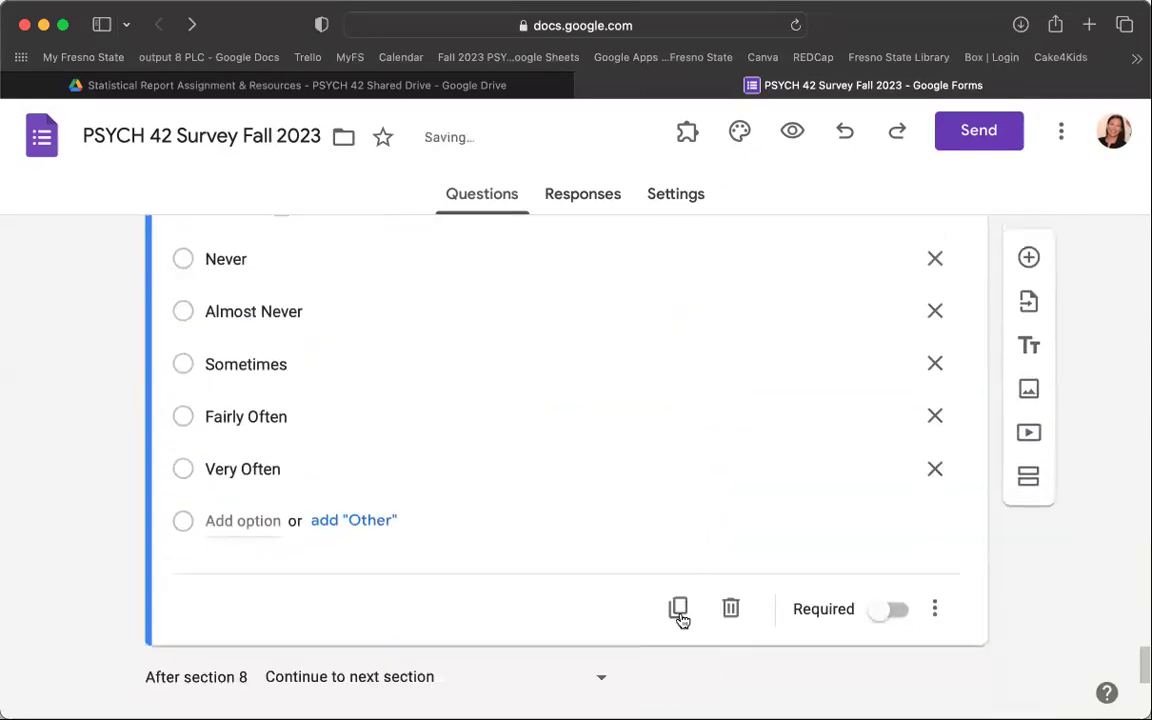
{"action": "left_click", "coordinate": [679, 612]}
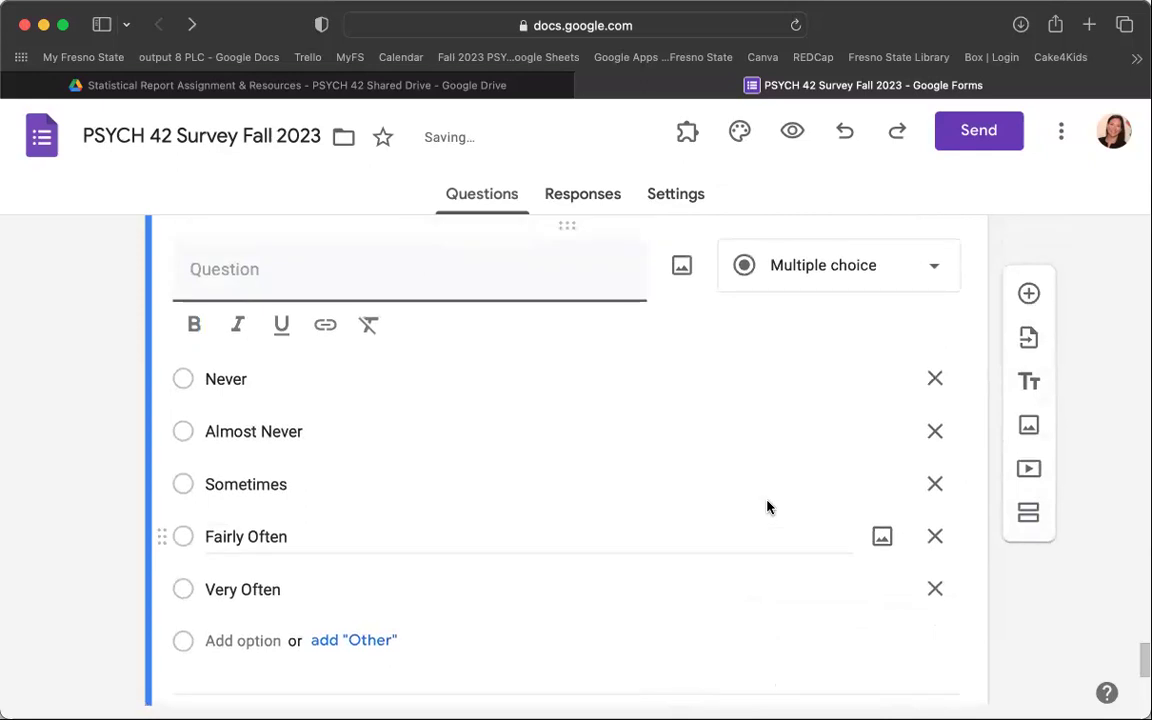
- Enter "Please respond the below questions on stress." as the description of the Depression section
{"action": "scroll", "coordinate": [768, 507], "scroll_direction": "up", "scroll_amount": 10}
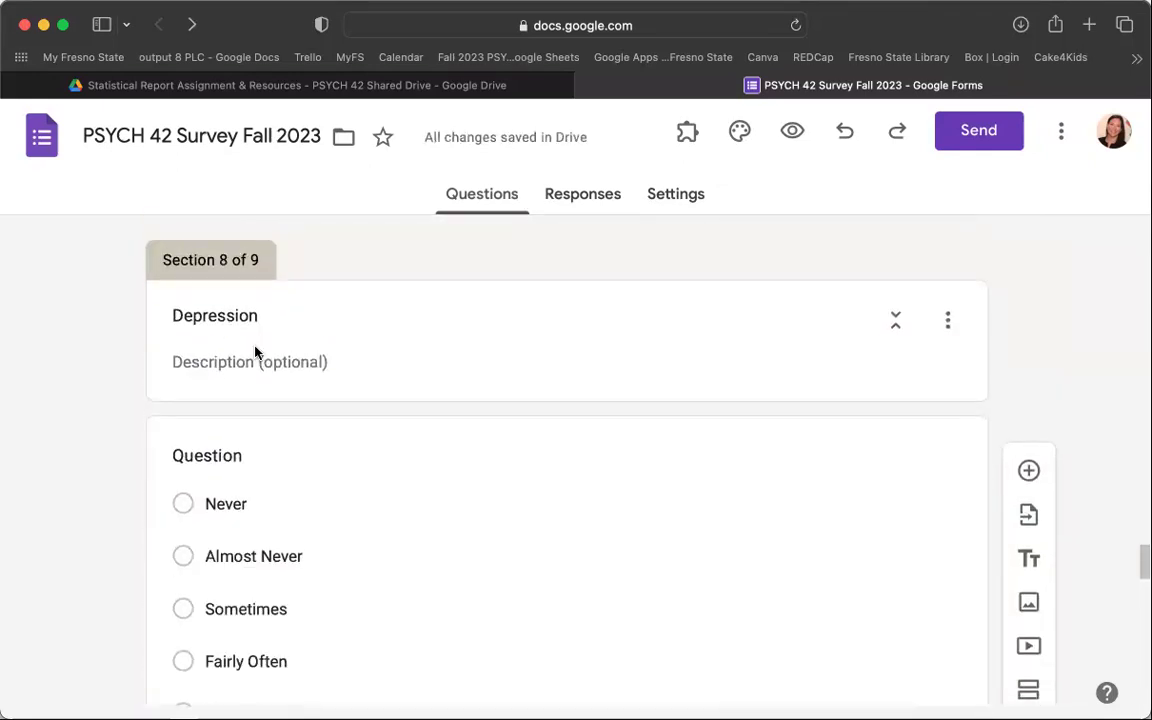
{"action": "left_click", "coordinate": [223, 361]}
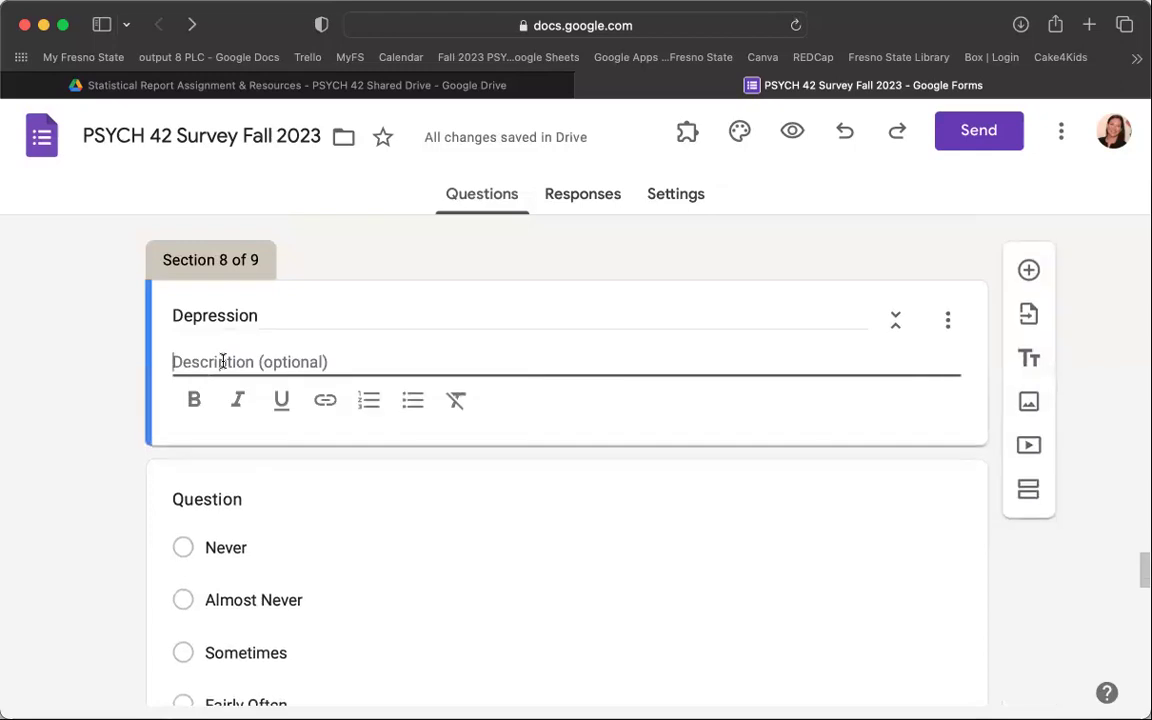
{"action": "type", "text": "Please reapoi"}
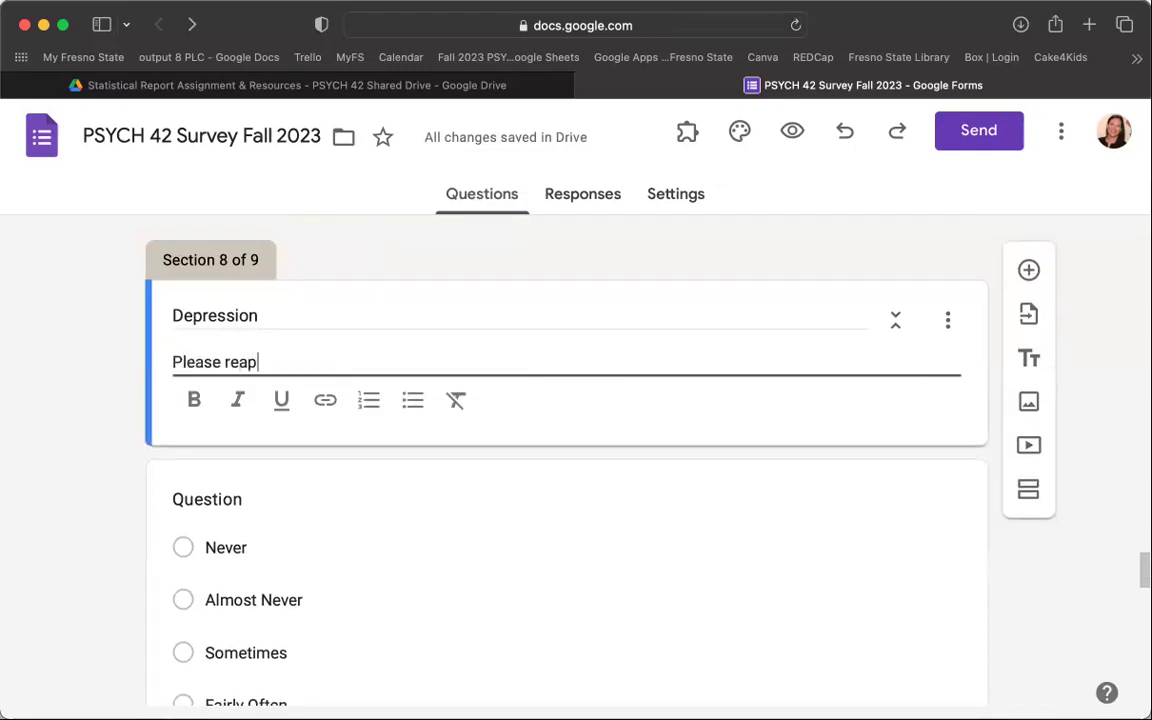
{"action": "key", "text": "BackSpace"}
{"action": "key", "text": "BackSpace"}
{"action": "key", "text": "BackSpace"}
{"action": "key", "text": "BackSpace"}
{"action": "key", "text": "BackSpace"}
{"action": "key", "text": "BackSpace"}
{"action": "type", "text": "response"}
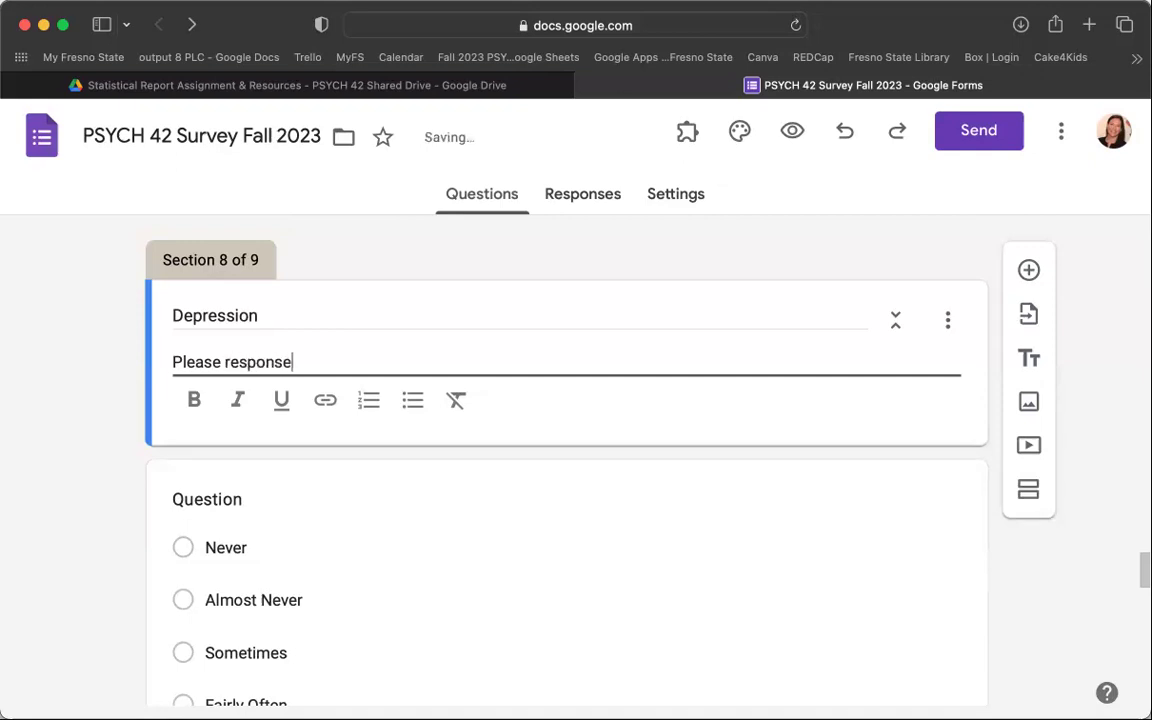
{"action": "key", "text": "BackSpace"}
{"action": "key", "text": "BackSpace"}
{"action": "type", "text": "ded to"}
{"action": "key", "text": "BackSpace"}
{"action": "key", "text": "BackSpace"}
{"action": "key", "text": "BackSpace"}
{"action": "key", "text": "BackSpace"}
{"action": "key", "text": "BackSpace"}
{"action": "key", "text": "BackSpace"}
{"action": "key", "text": "BackSpace"}
{"action": "type", "text": "d the bel"}
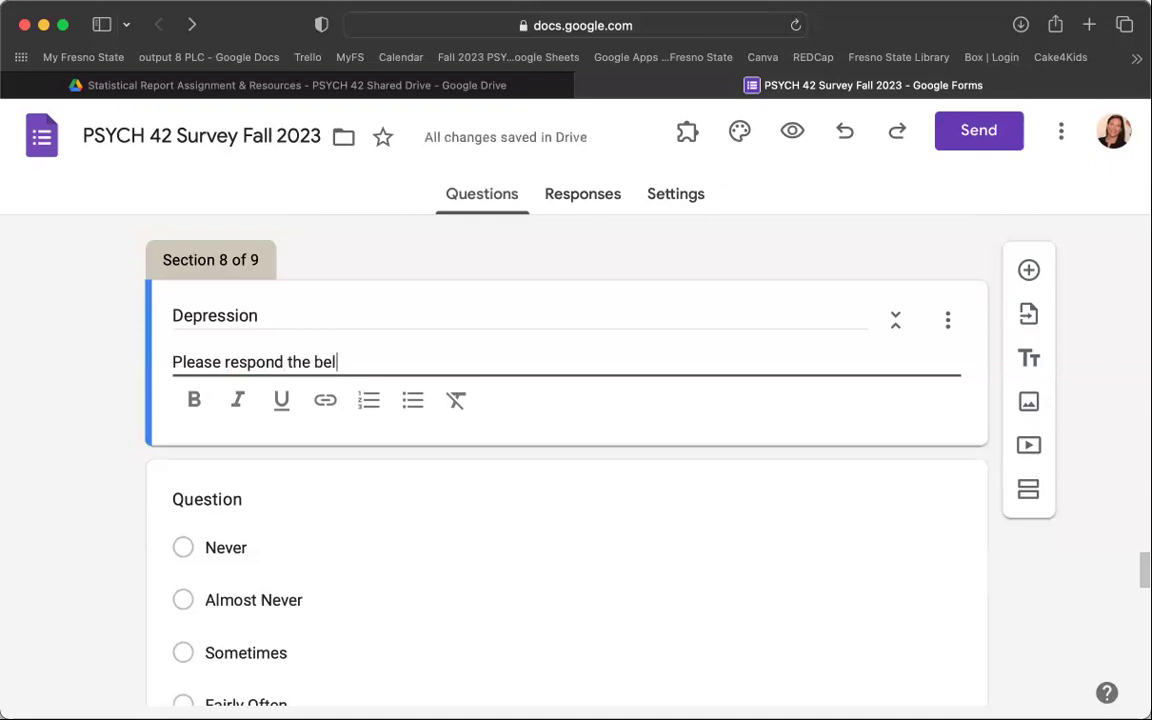
{"action": "type", "text": "ow questions om"}
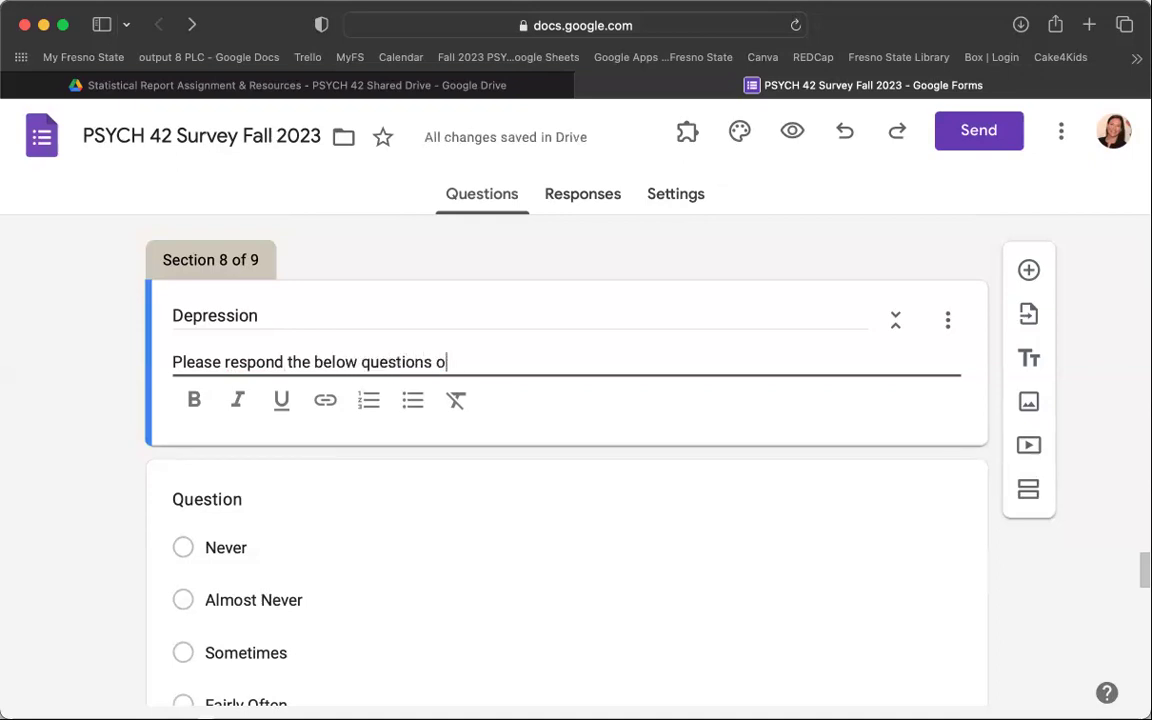
{"action": "key", "text": "BackSpace"}
{"action": "key", "text": "BackSpace"}
{"action": "type", "text": "n stress."}
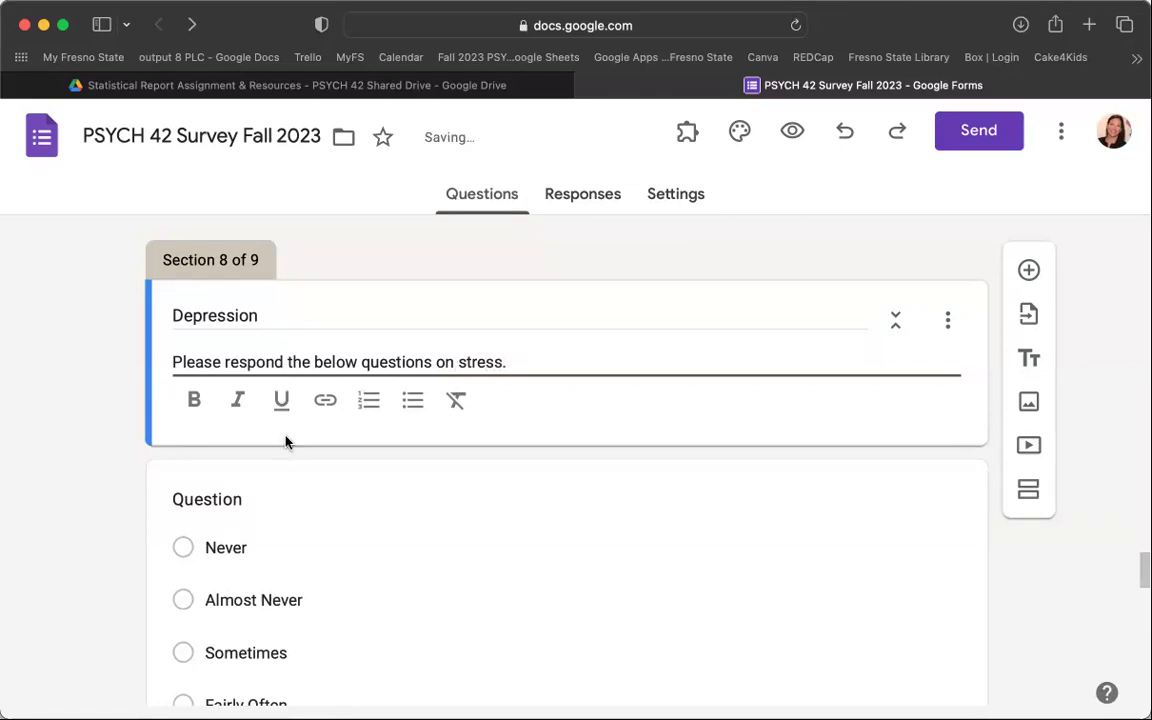
- Try to move the first untitled question from the Depression section into the empty Stress section, and undo the move
{"action": "scroll", "coordinate": [285, 441], "scroll_direction": "up", "scroll_amount": 5}
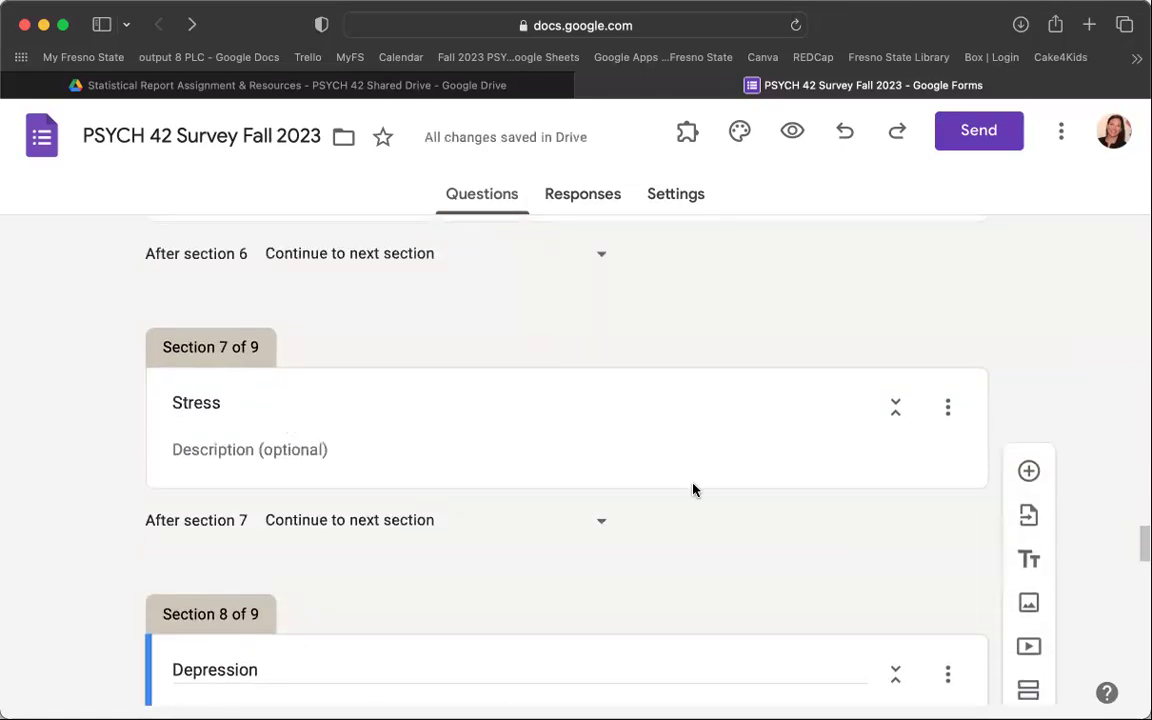
{"action": "left_click", "coordinate": [942, 478]}
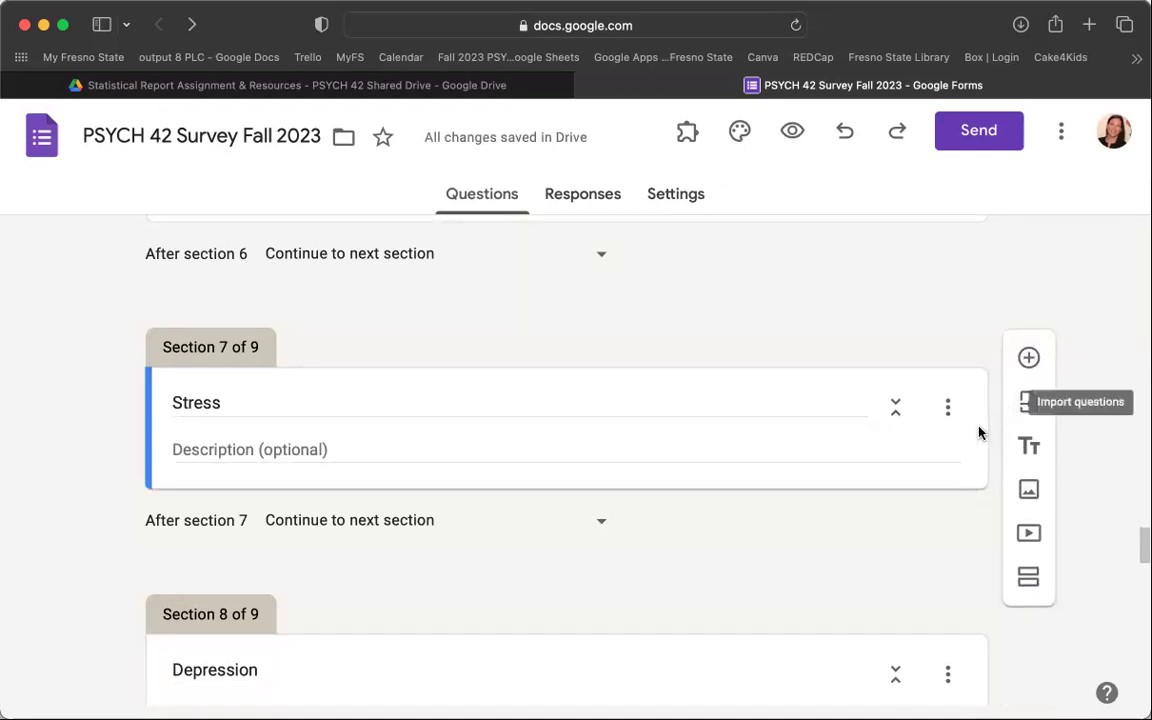
{"action": "scroll", "coordinate": [563, 462], "scroll_direction": "down", "scroll_amount": 3}
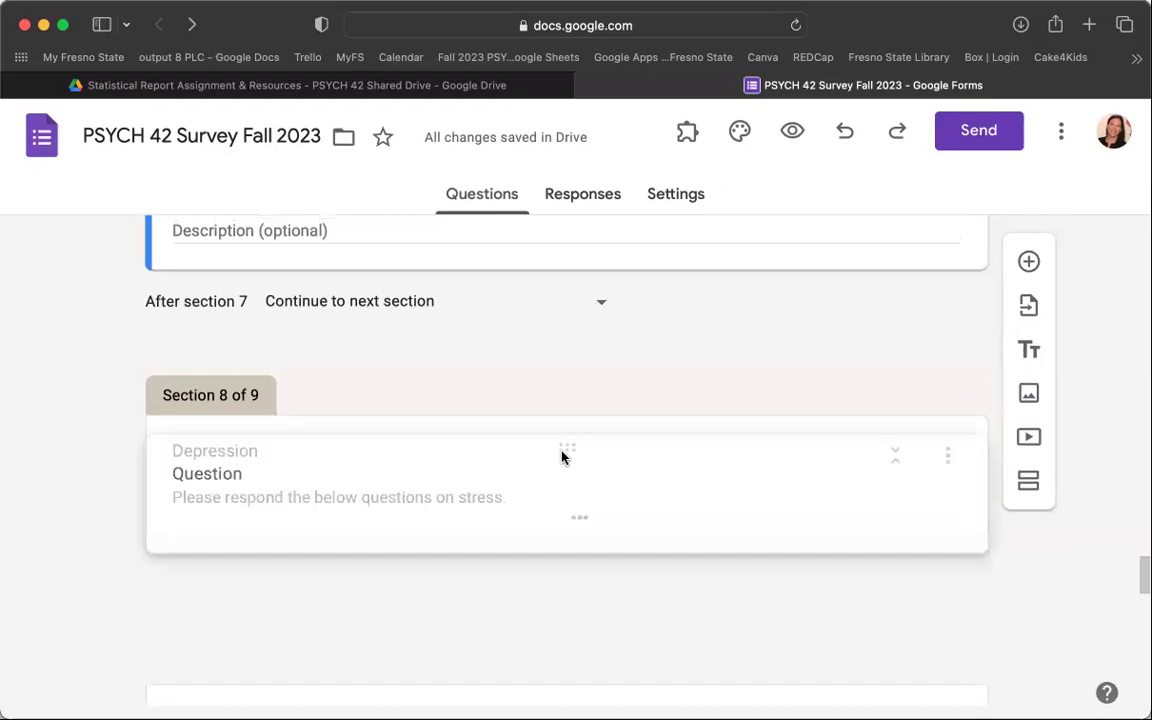
{"action": "left_click_drag", "start_coordinate": [561, 456], "coordinate": [512, 417]}
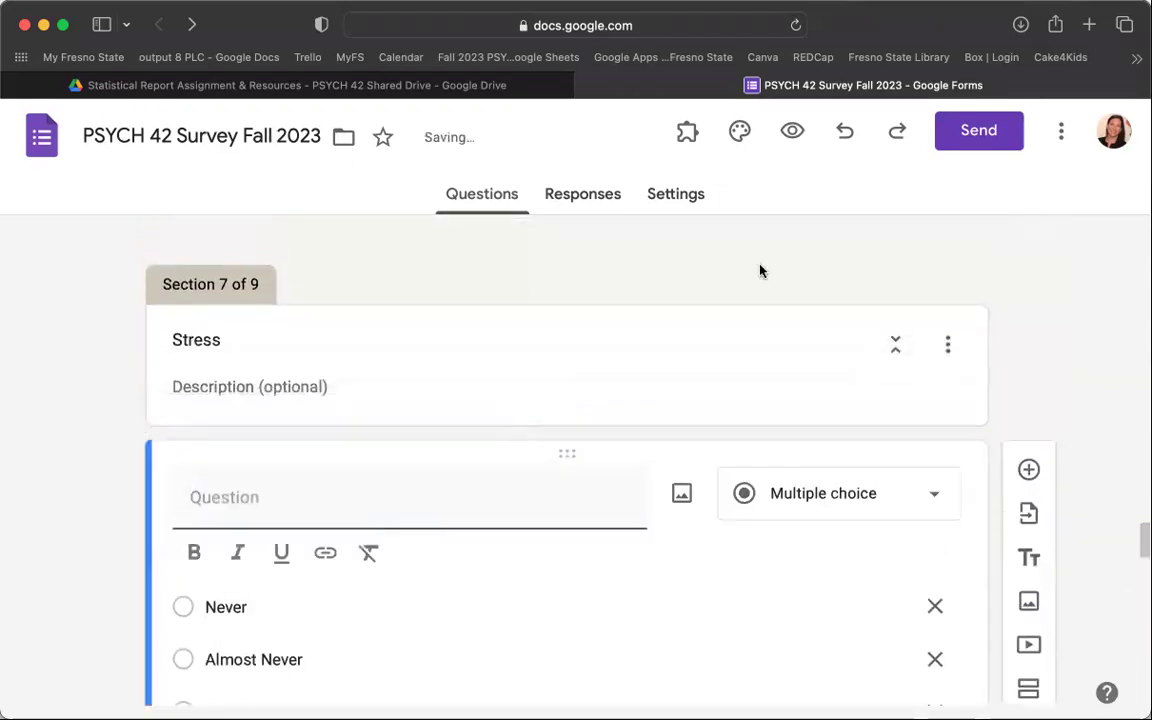
{"action": "scroll", "coordinate": [765, 267], "scroll_direction": "down", "scroll_amount": 2}
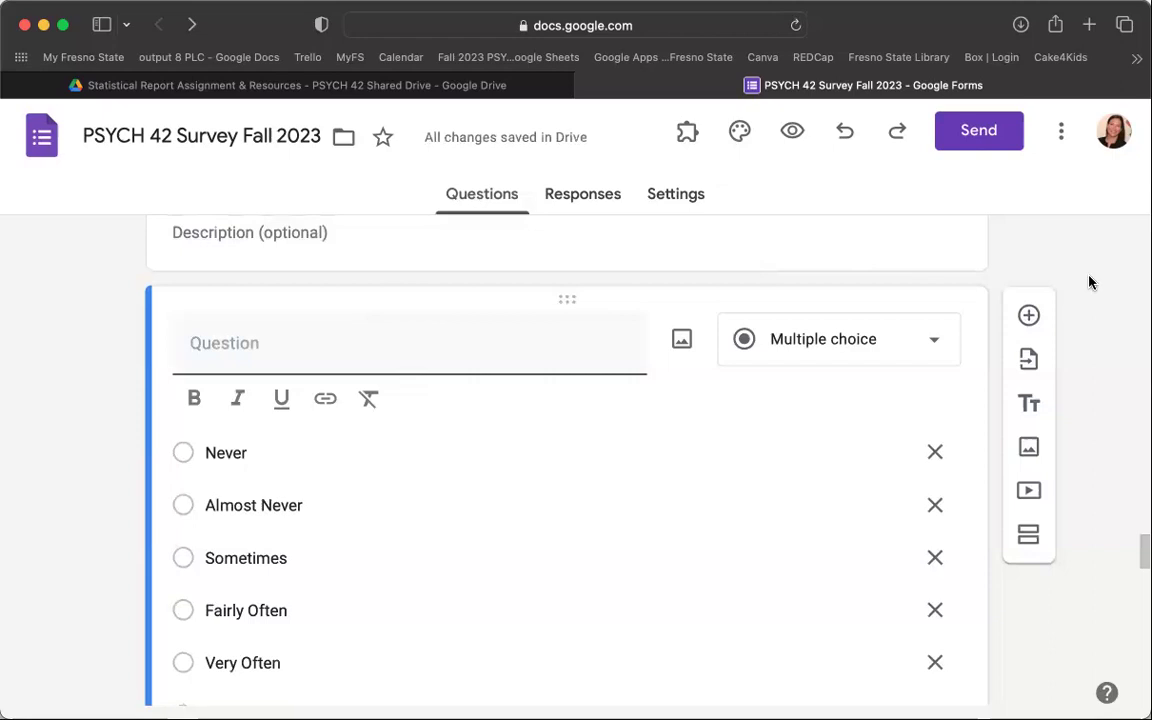
{"action": "key", "text": "super+z"}
- Reorder the sections so that Stress comes after Depression and before Thank you and Debrief, and save the order
{"action": "scroll", "coordinate": [830, 409], "scroll_direction": "up", "scroll_amount": 2}
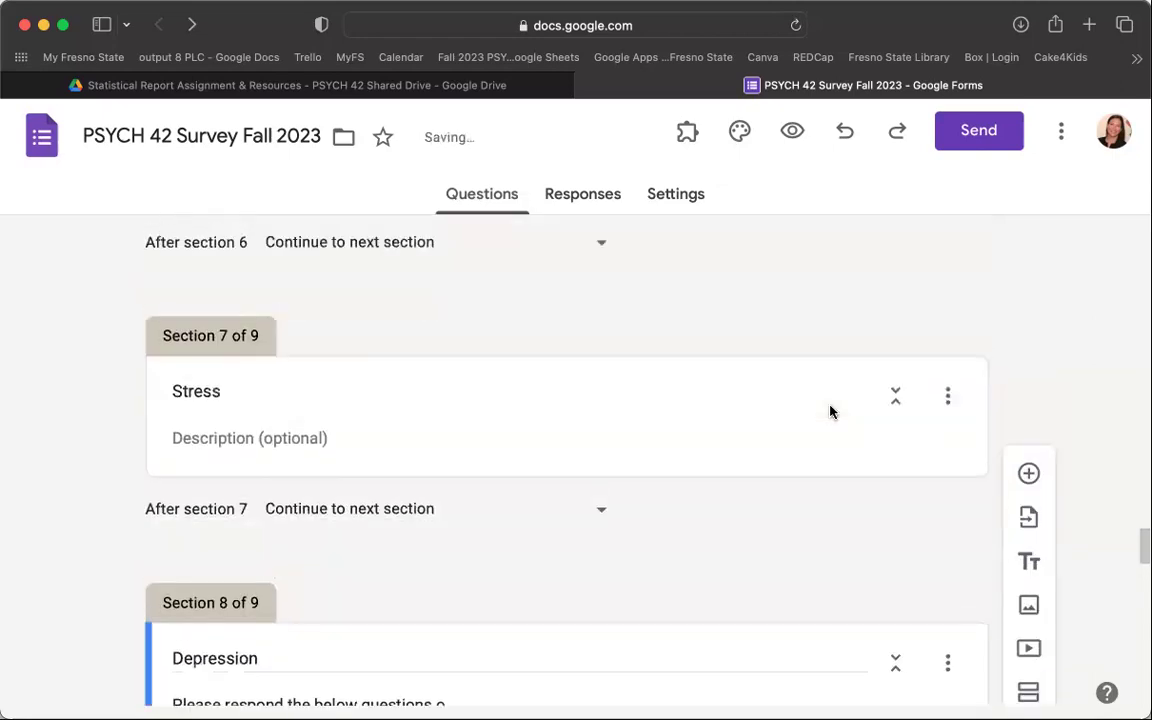
{"action": "left_click", "coordinate": [947, 400]}
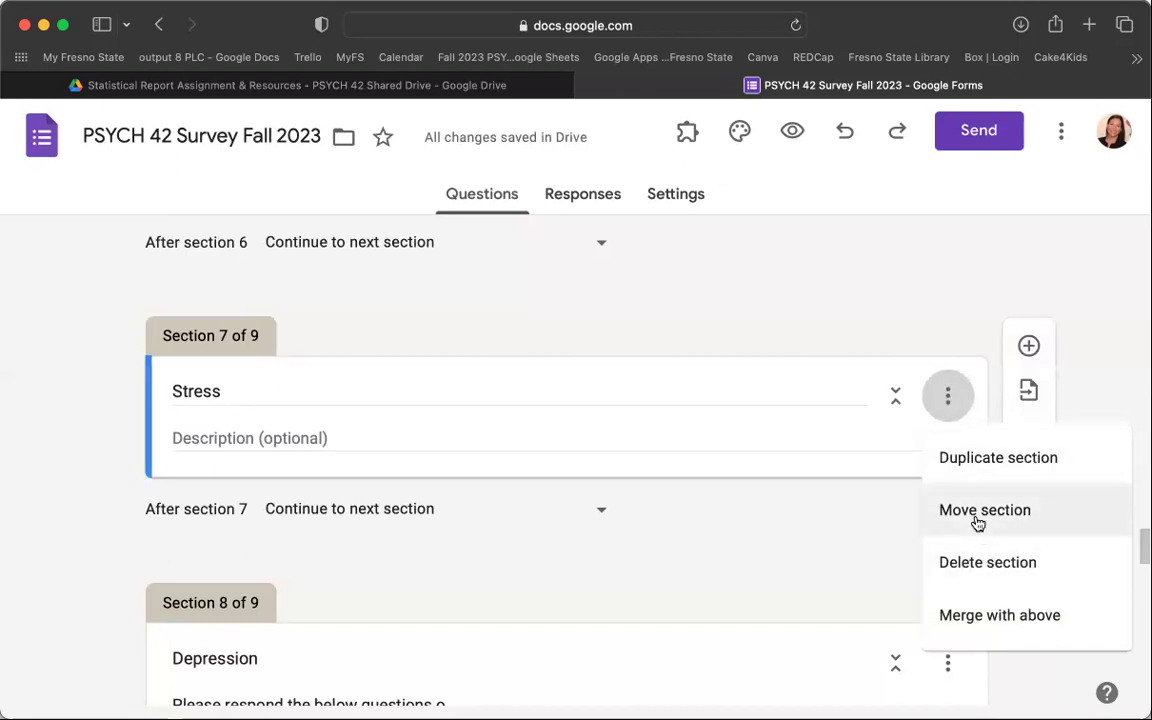
{"action": "left_click", "coordinate": [980, 512]}
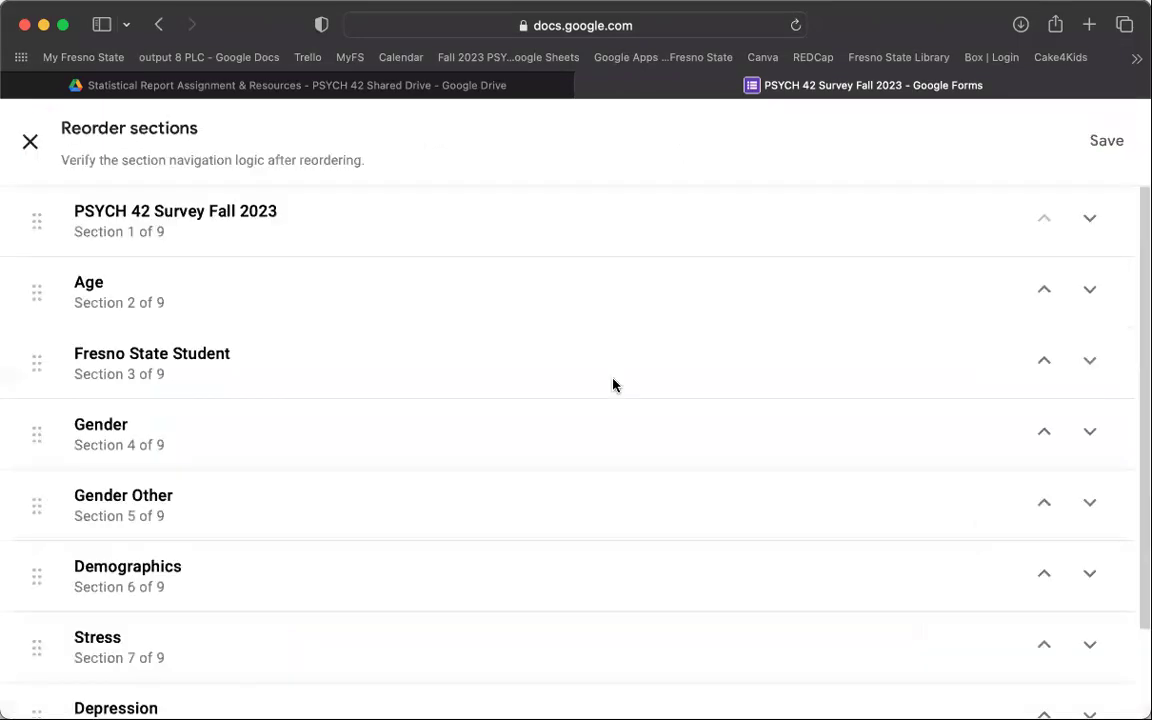
{"action": "scroll", "coordinate": [280, 386], "scroll_direction": "down", "scroll_amount": 2}
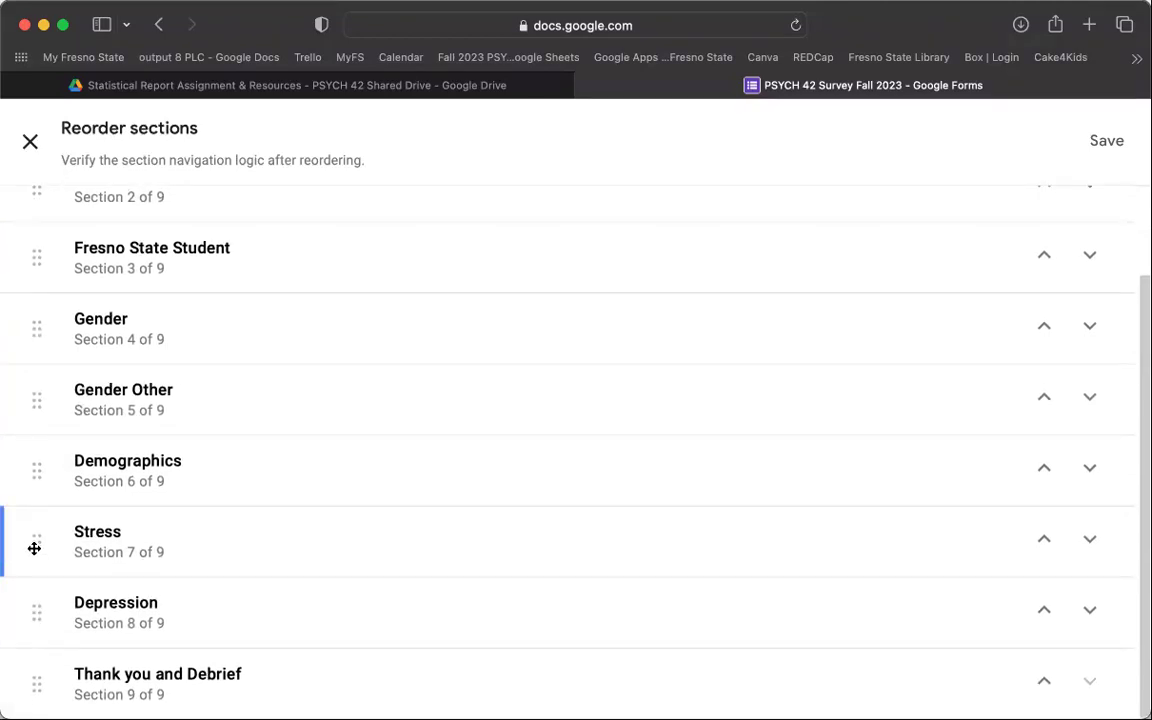
{"action": "left_click_drag", "start_coordinate": [34, 548], "coordinate": [34, 650]}
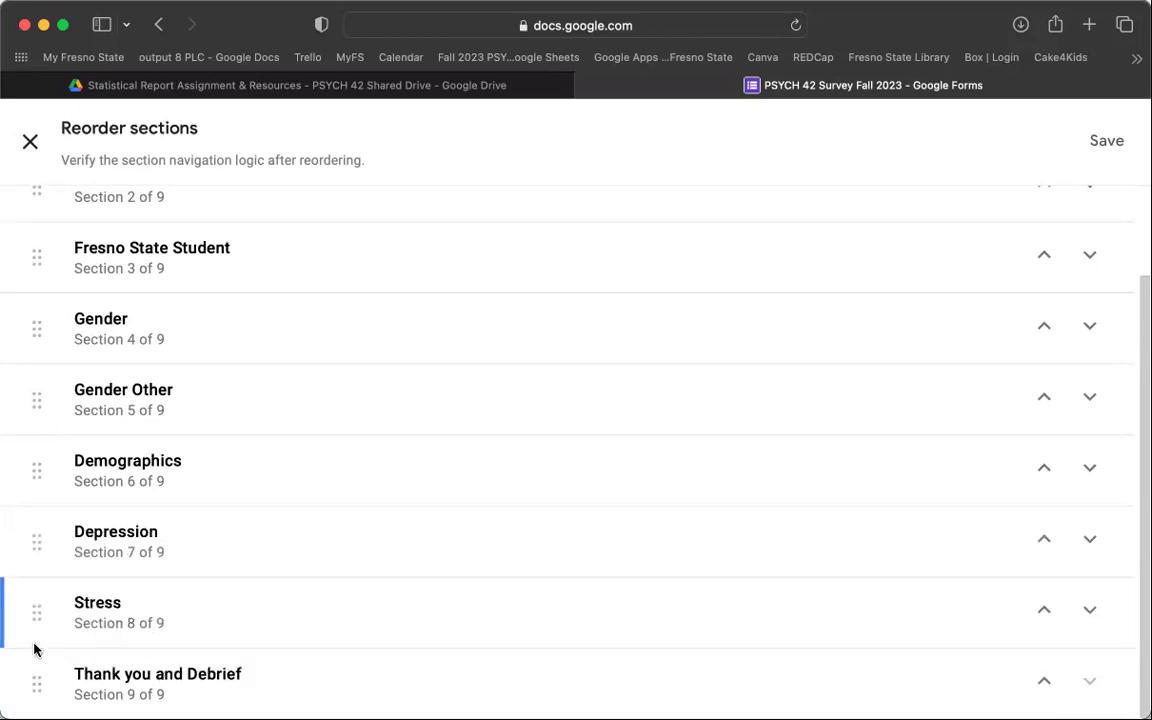
{"action": "left_click", "coordinate": [1112, 148]}
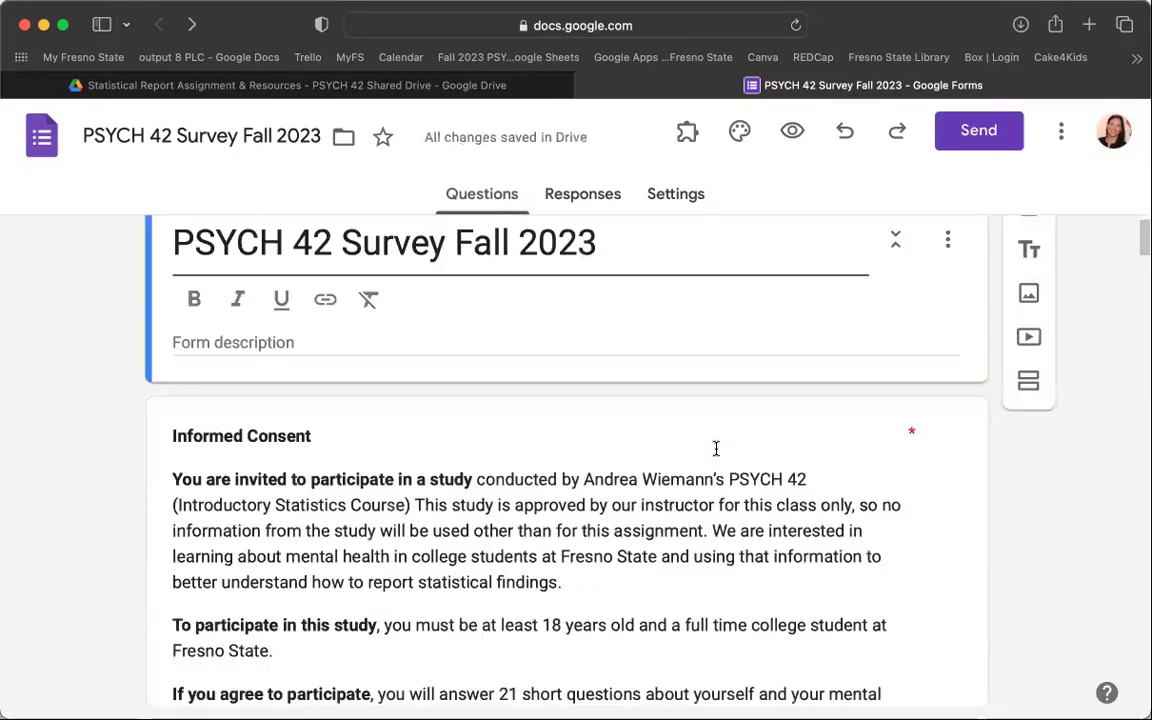
- Rename the Depression section, which holds the duplicated five-option questions, as "Stress"
{"action": "scroll", "coordinate": [716, 448], "scroll_direction": "down", "scroll_amount": 7}
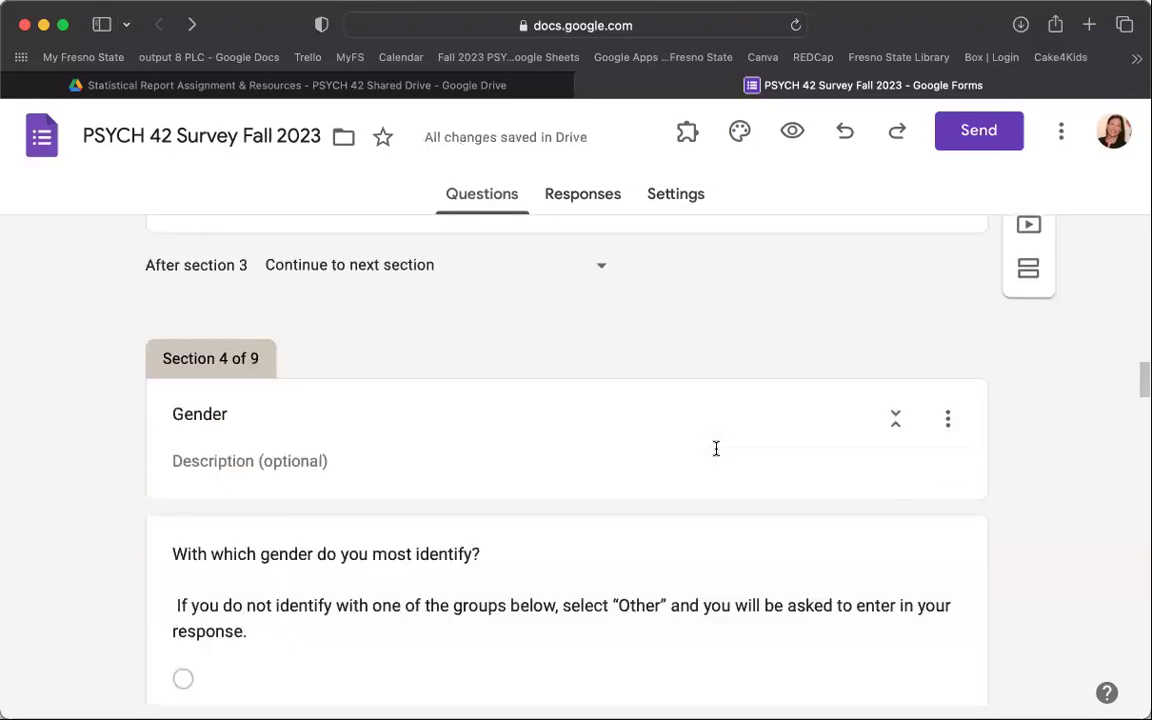
{"action": "scroll", "coordinate": [716, 448], "scroll_direction": "down", "scroll_amount": 10}
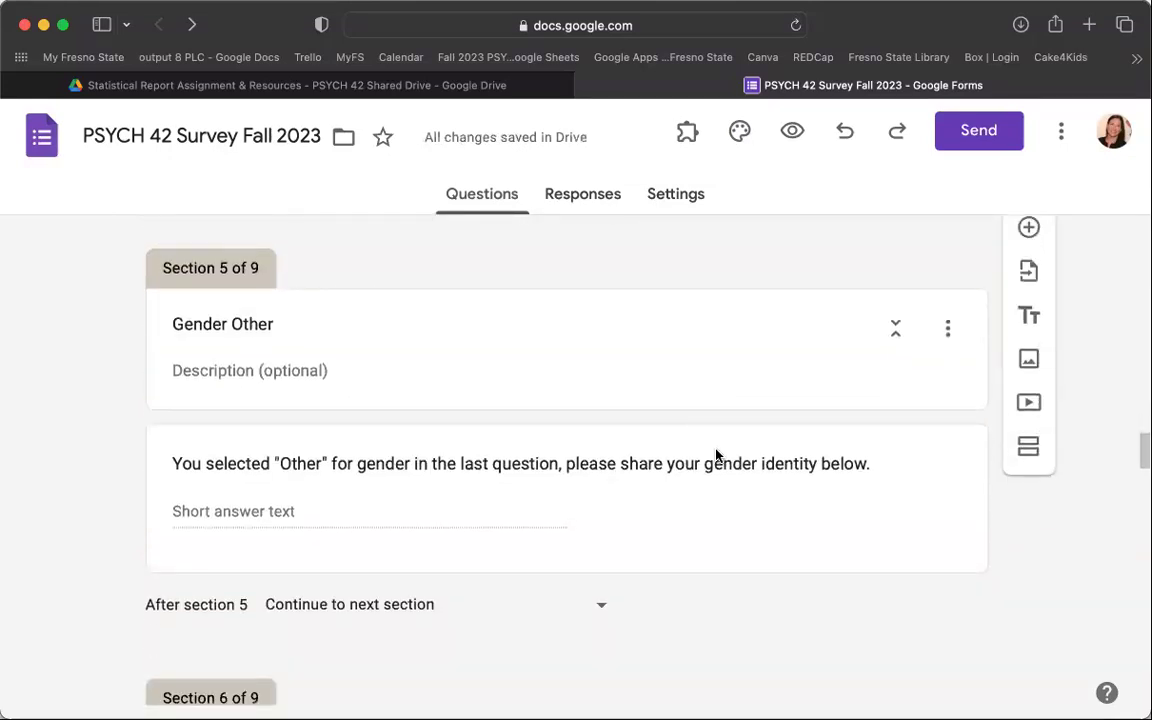
{"action": "scroll", "coordinate": [716, 456], "scroll_direction": "down", "scroll_amount": 10}
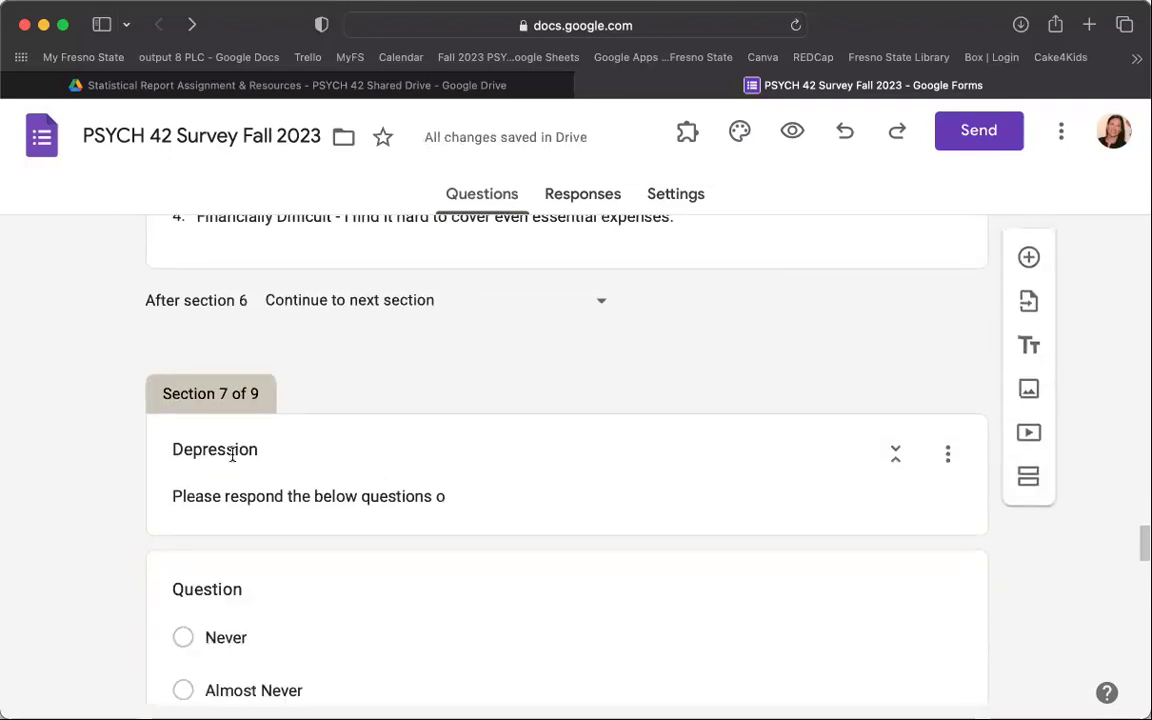
{"action": "left_click", "coordinate": [200, 449]}
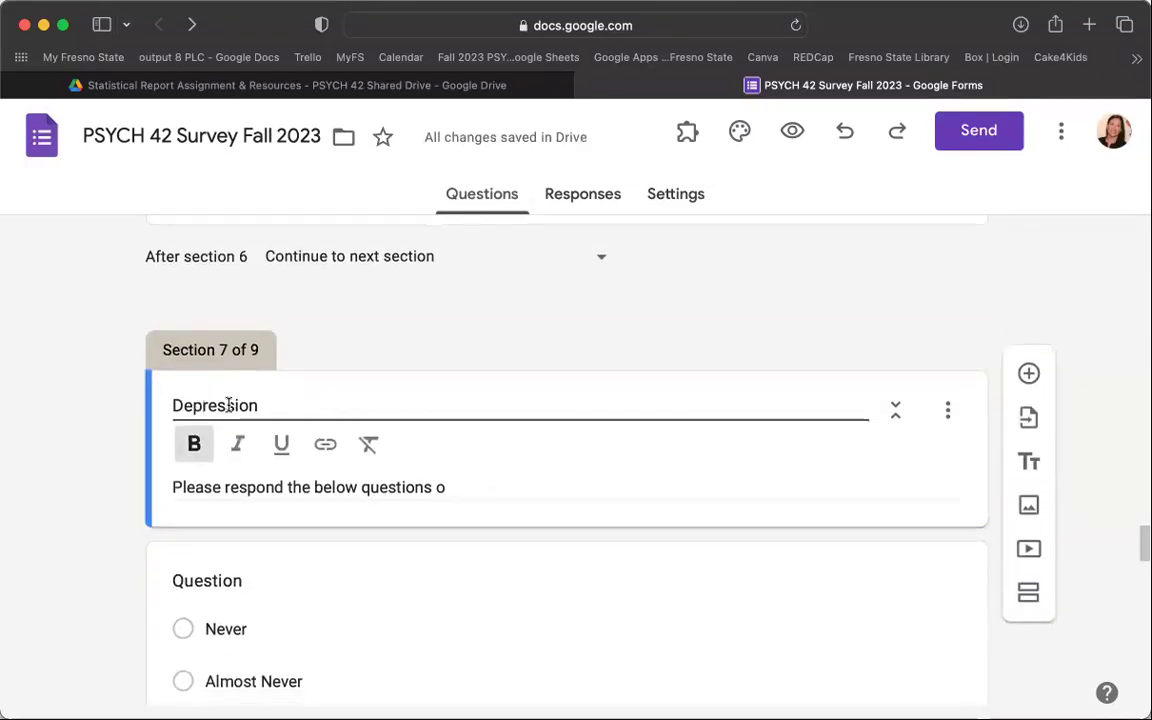
{"action": "double_click", "coordinate": [172, 403]}
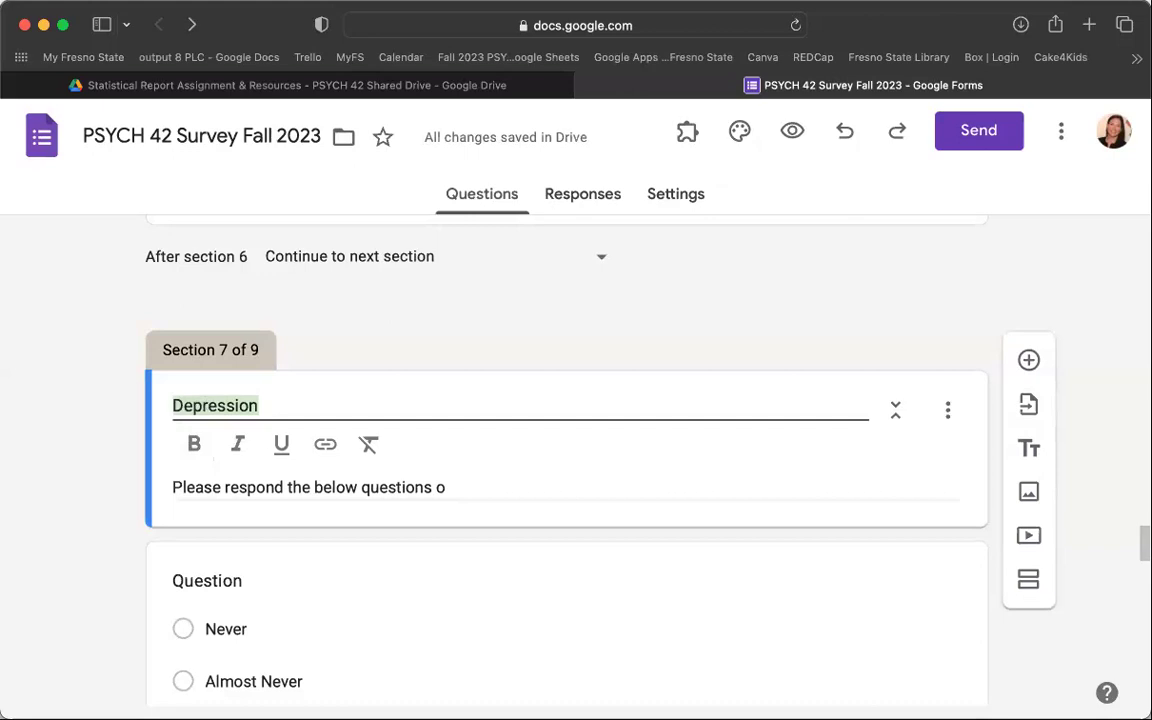
{"action": "type", "text": "Stress"}
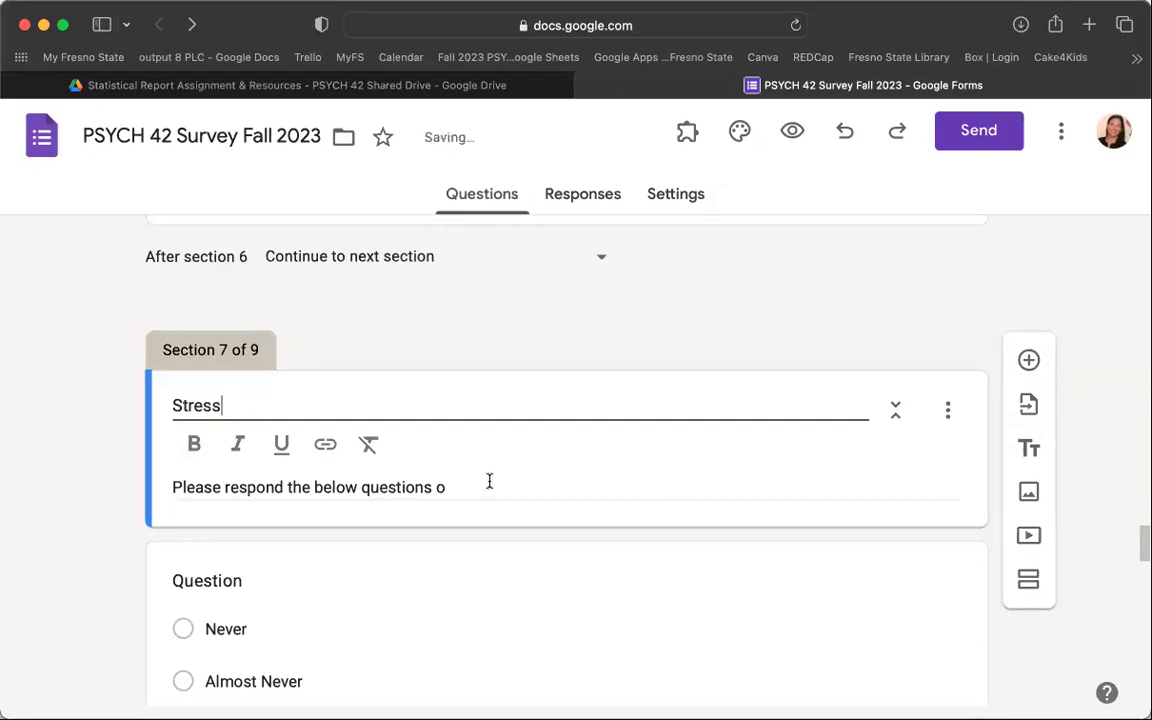
- Complete the section 7 description so it reads "Please respond the below questions on your stress levels."
{"action": "left_click", "coordinate": [489, 481]}
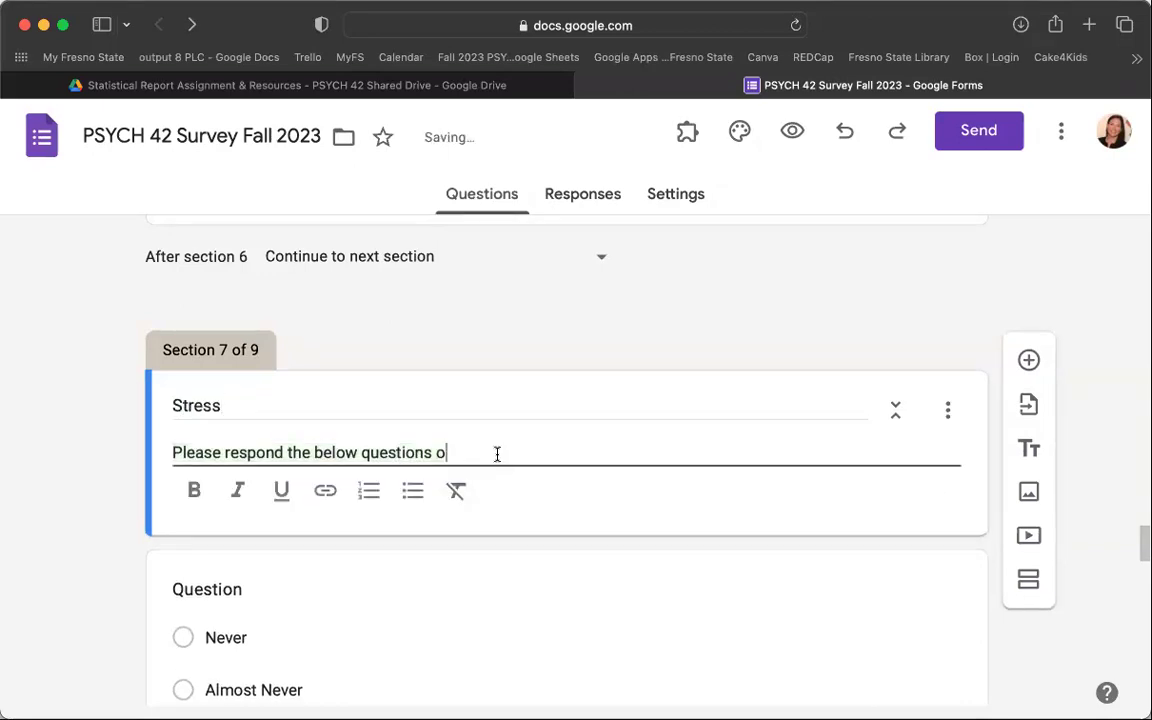
{"action": "type", "text": "n your stres"}
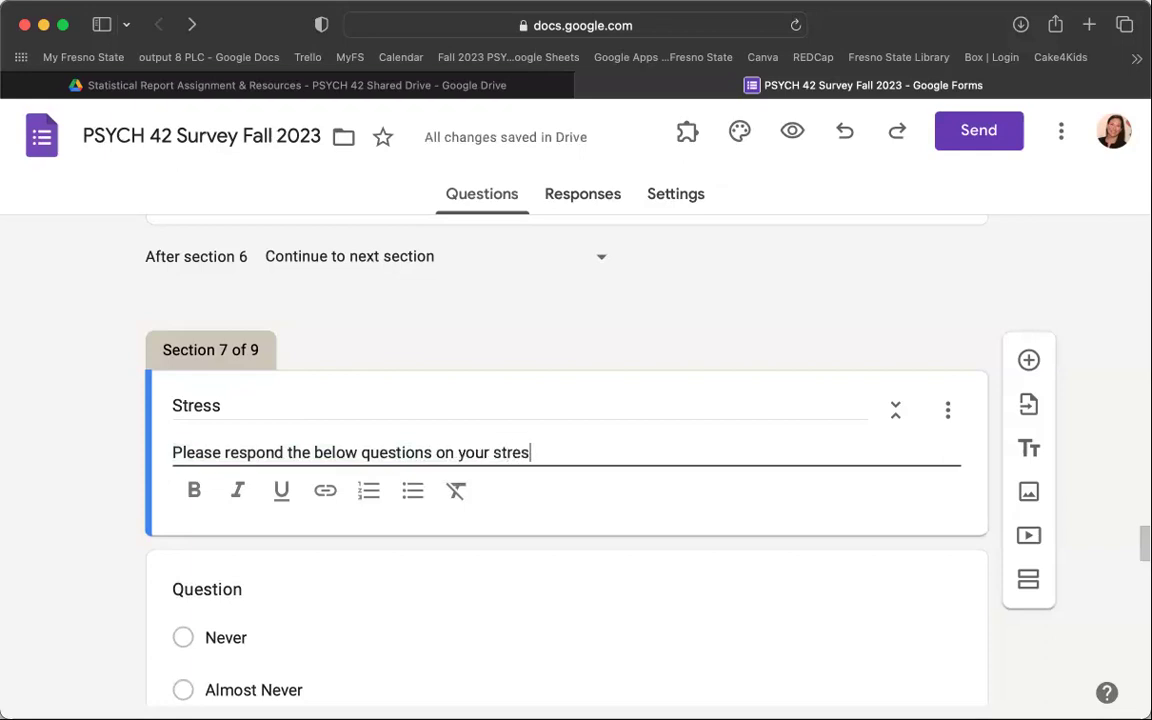
{"action": "type", "text": "s levels."}
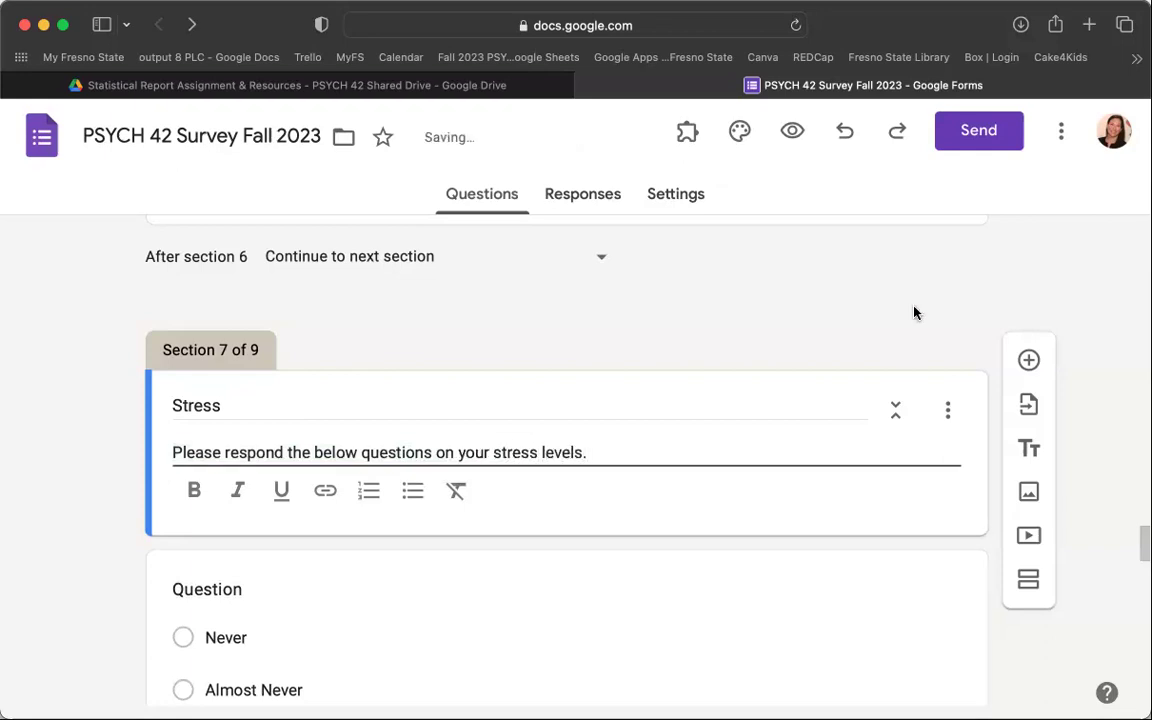
{"action": "left_click", "coordinate": [913, 316]}
- Rename the empty section 8 as "Depression"
{"action": "scroll", "coordinate": [918, 332], "scroll_direction": "down", "scroll_amount": 4}
{"action": "scroll", "coordinate": [918, 332], "scroll_direction": "down", "scroll_amount": 5}
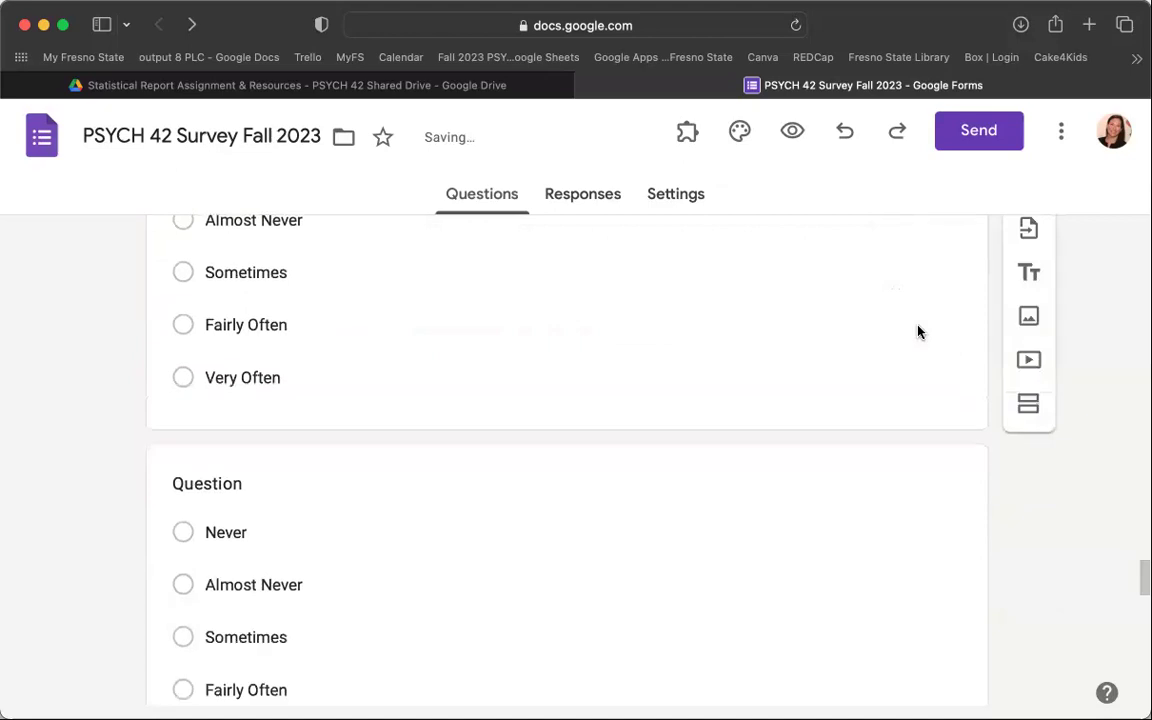
{"action": "scroll", "coordinate": [918, 332], "scroll_direction": "up", "scroll_amount": 2}
{"action": "scroll", "coordinate": [918, 332], "scroll_direction": "down", "scroll_amount": 5}
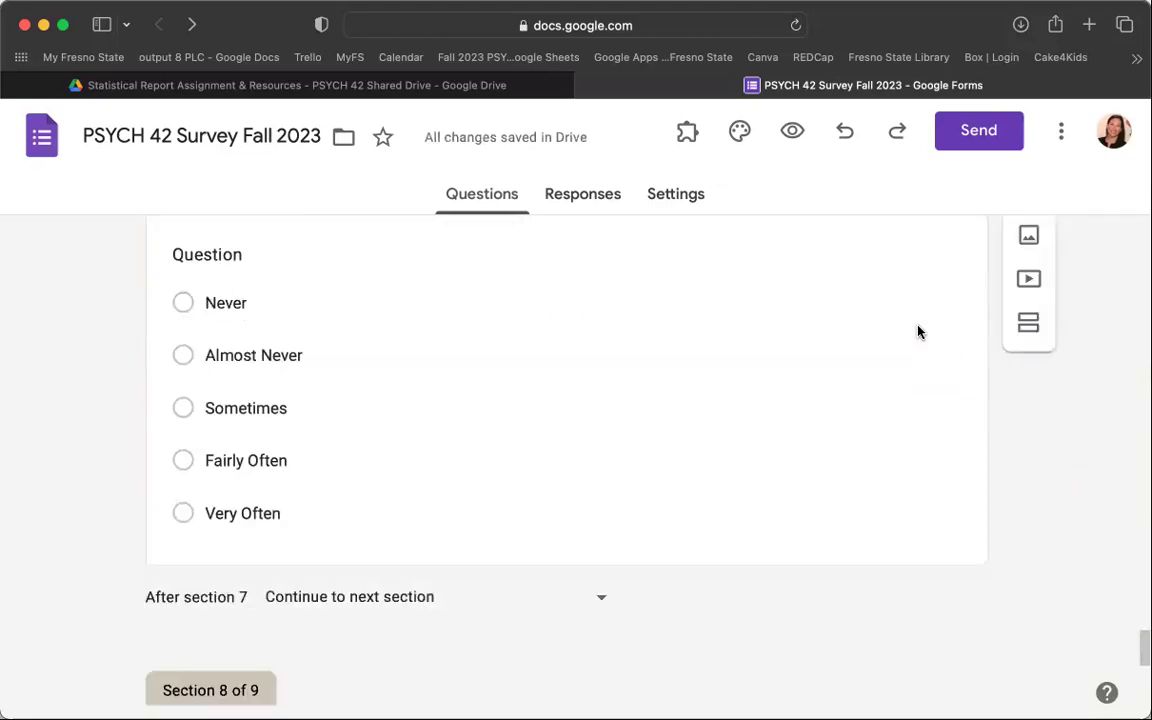
{"action": "left_click", "coordinate": [260, 496]}
{"action": "left_click", "coordinate": [197, 496]}
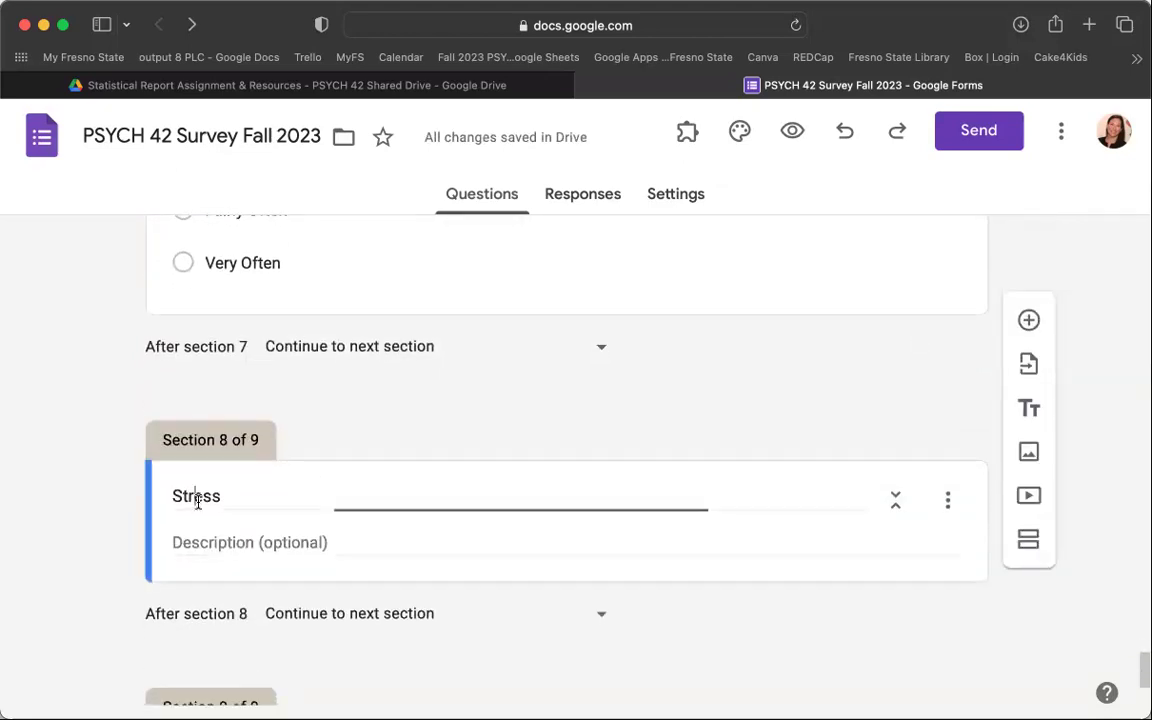
{"action": "double_click", "coordinate": [197, 496]}
{"action": "type", "text": "Depression"}
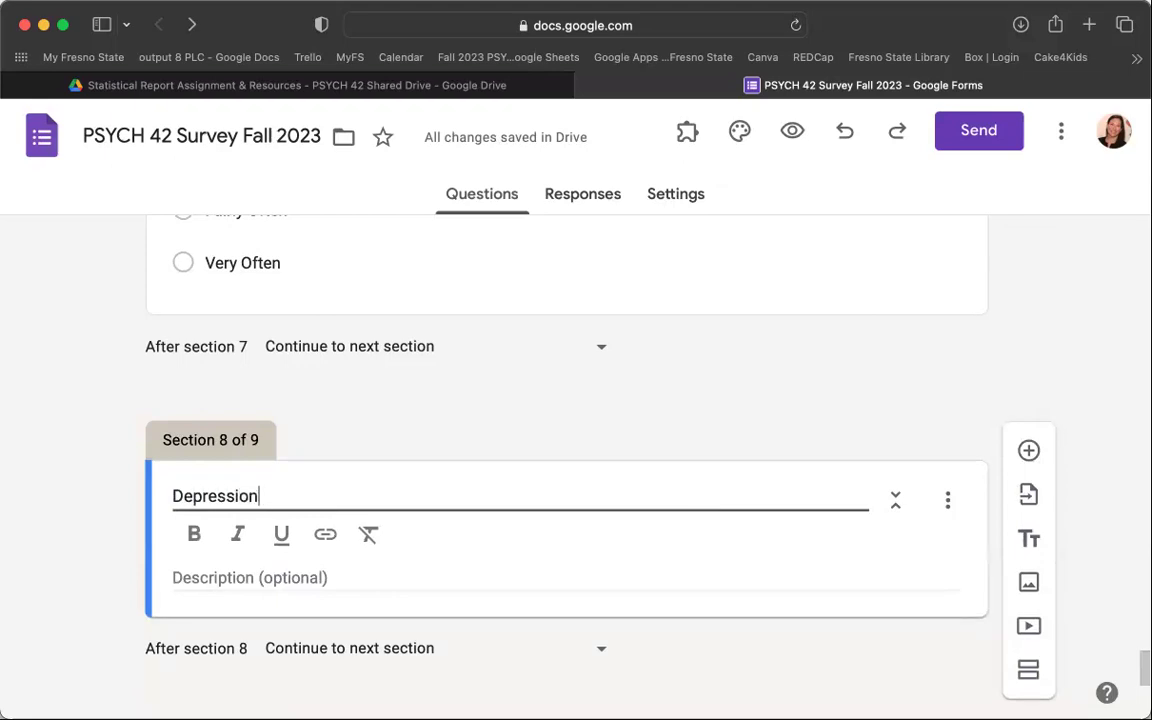
{"action": "left_click", "coordinate": [633, 466]}
- Title the first Stress question "In the last month, how often have you felt that you were unable to control the important things in your life?"
{"action": "scroll", "coordinate": [632, 471], "scroll_direction": "up", "scroll_amount": 3}
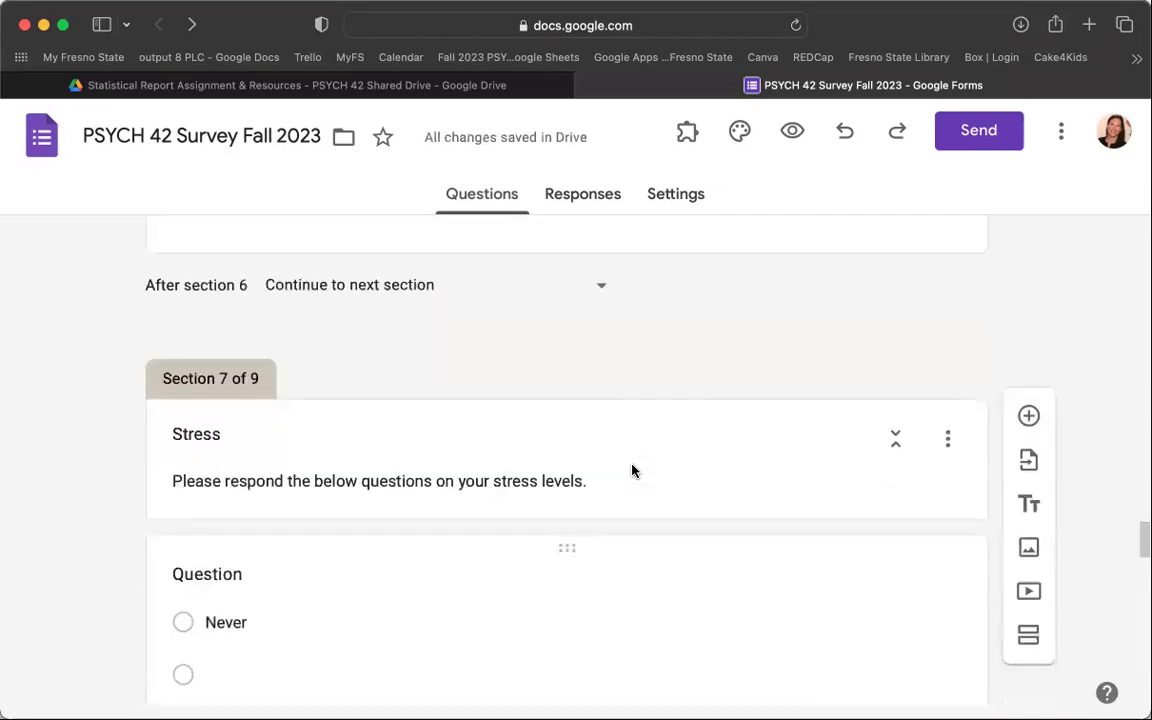
{"action": "scroll", "coordinate": [632, 470], "scroll_direction": "down", "scroll_amount": 1}
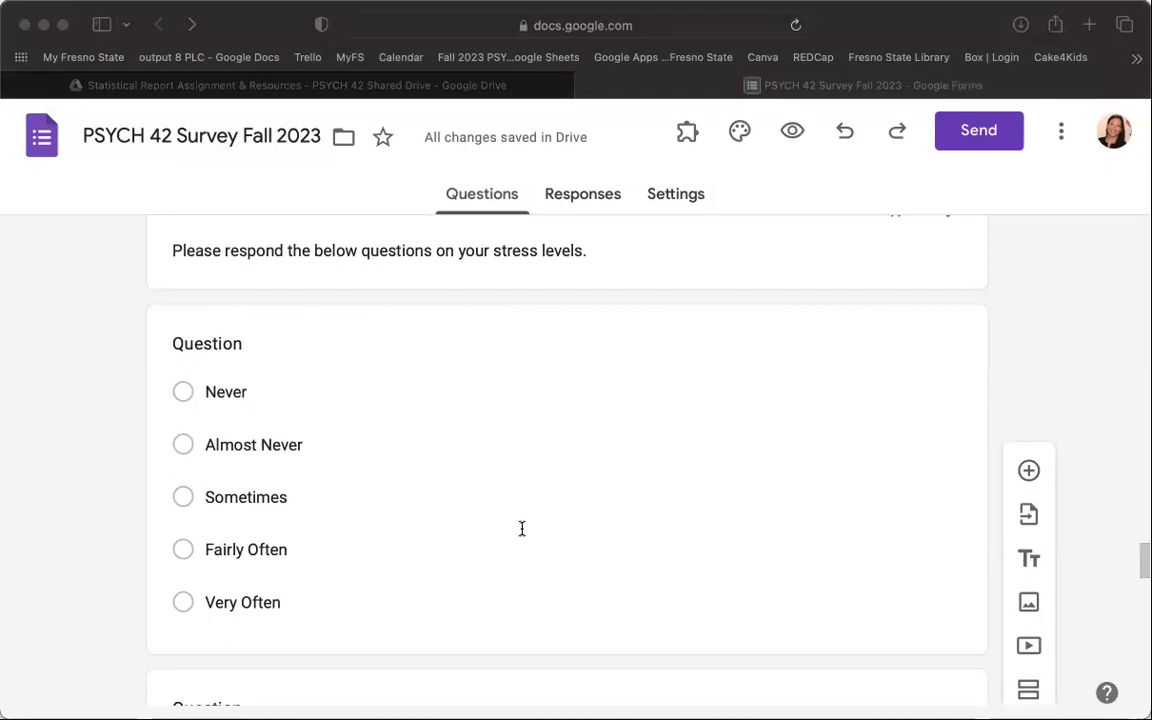
{"action": "left_click", "coordinate": [237, 348]}
{"action": "left_click", "coordinate": [237, 344]}
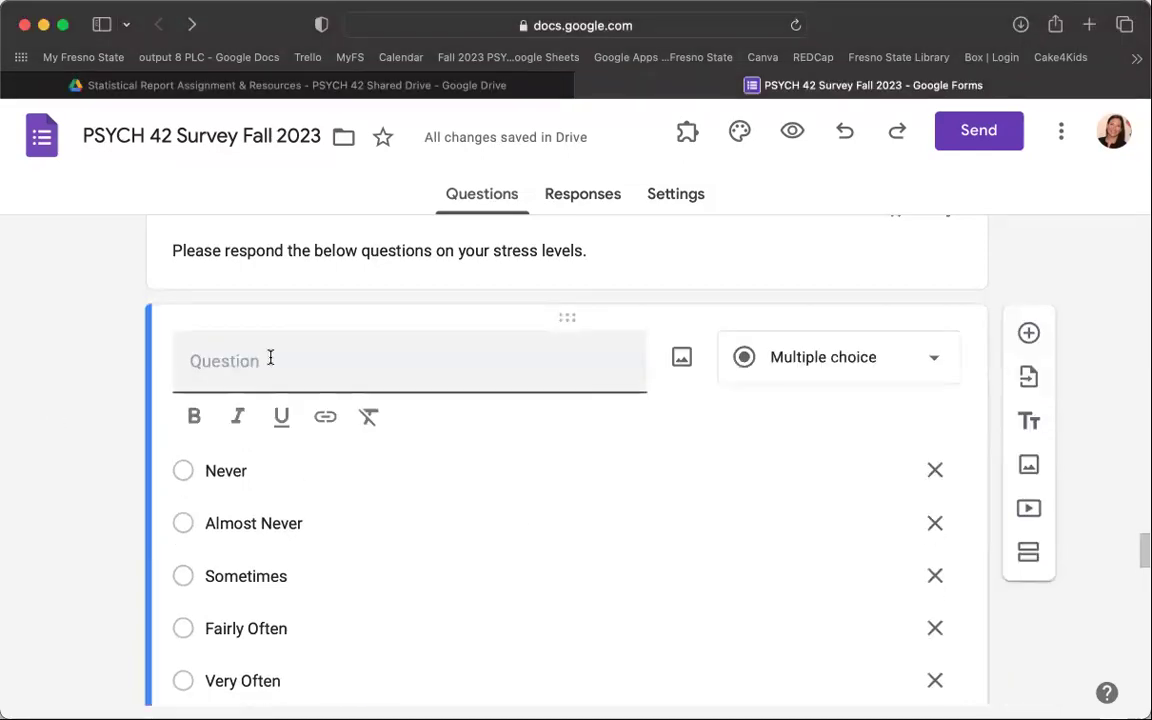
{"action": "type", "text": "In the last month, how often have you felt that you were unable to control the important things in your life?"}
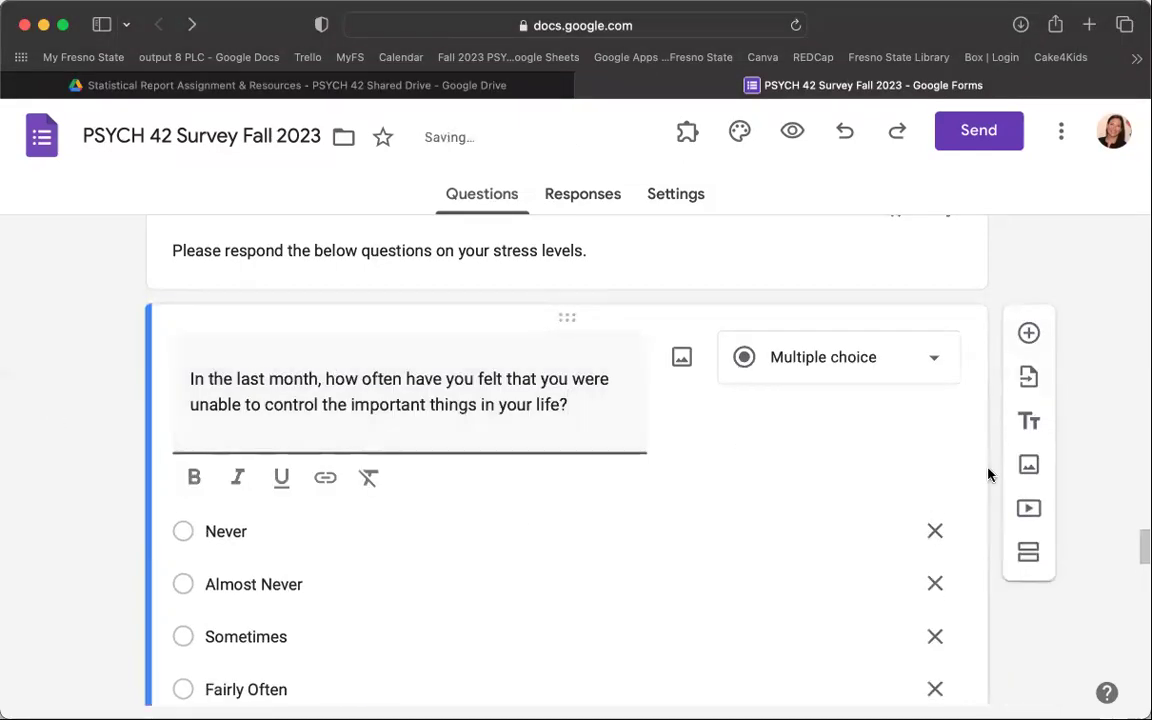
- Title the second Stress question "In the last month, how often have you felt confident about your ability to handle your personal problems?"
{"action": "scroll", "coordinate": [789, 435], "scroll_direction": "down", "scroll_amount": 10}
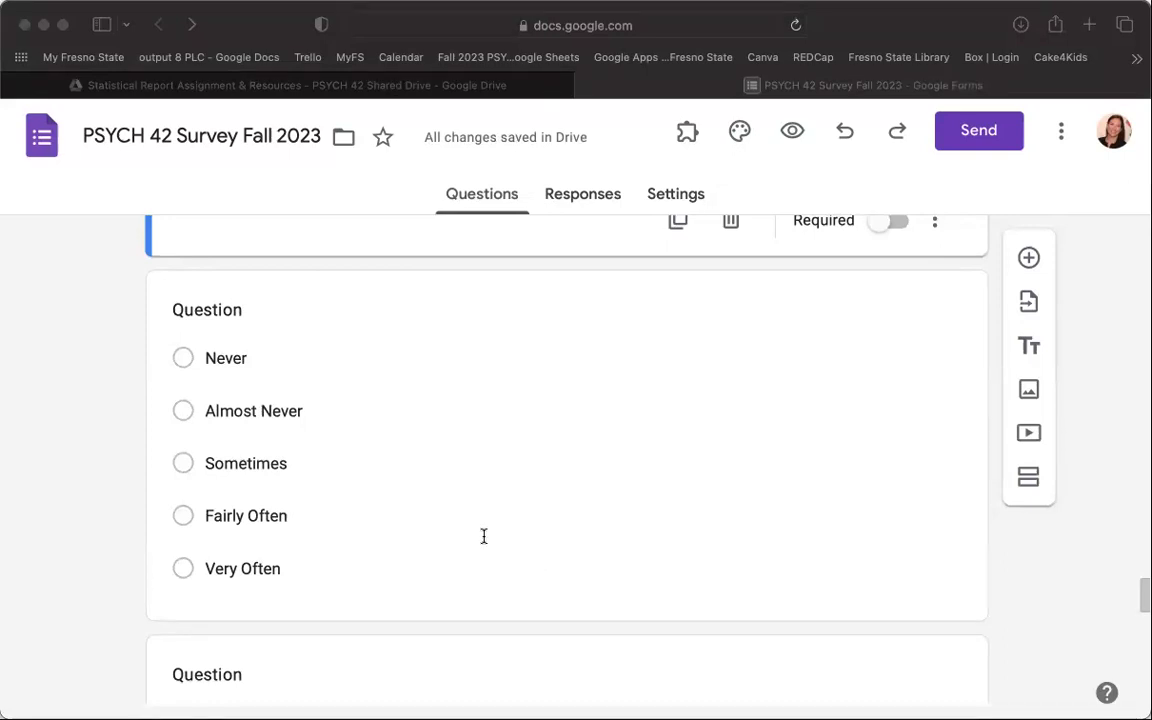
{"action": "left_click", "coordinate": [141, 437]}
{"action": "scroll", "coordinate": [141, 437], "scroll_direction": "up", "scroll_amount": 2}
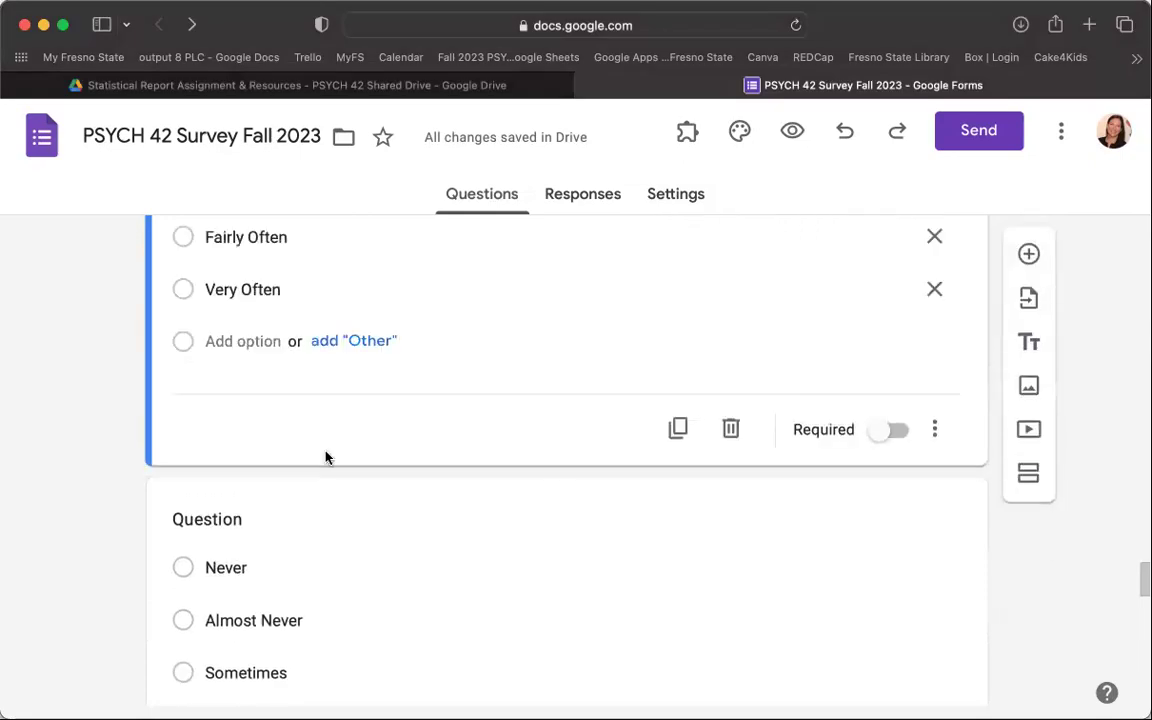
{"action": "left_click", "coordinate": [237, 456]}
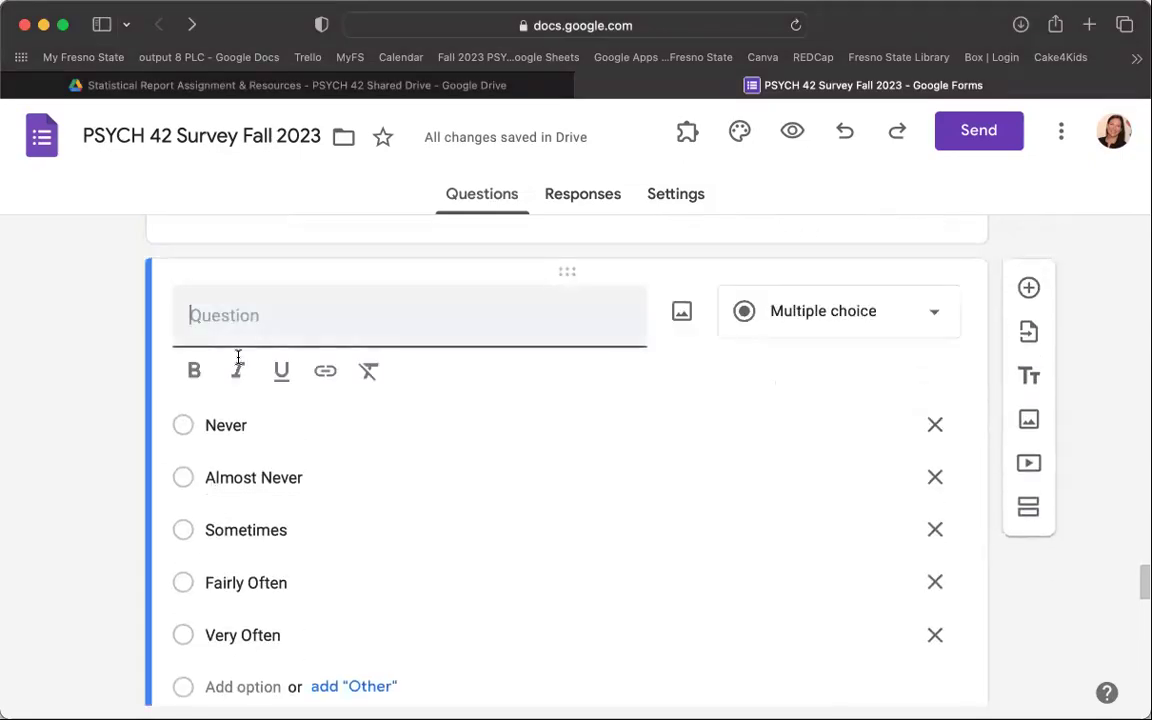
{"action": "type", "text": "In the last month, how often have you felt confident about your ability to handle your personal problems?"}
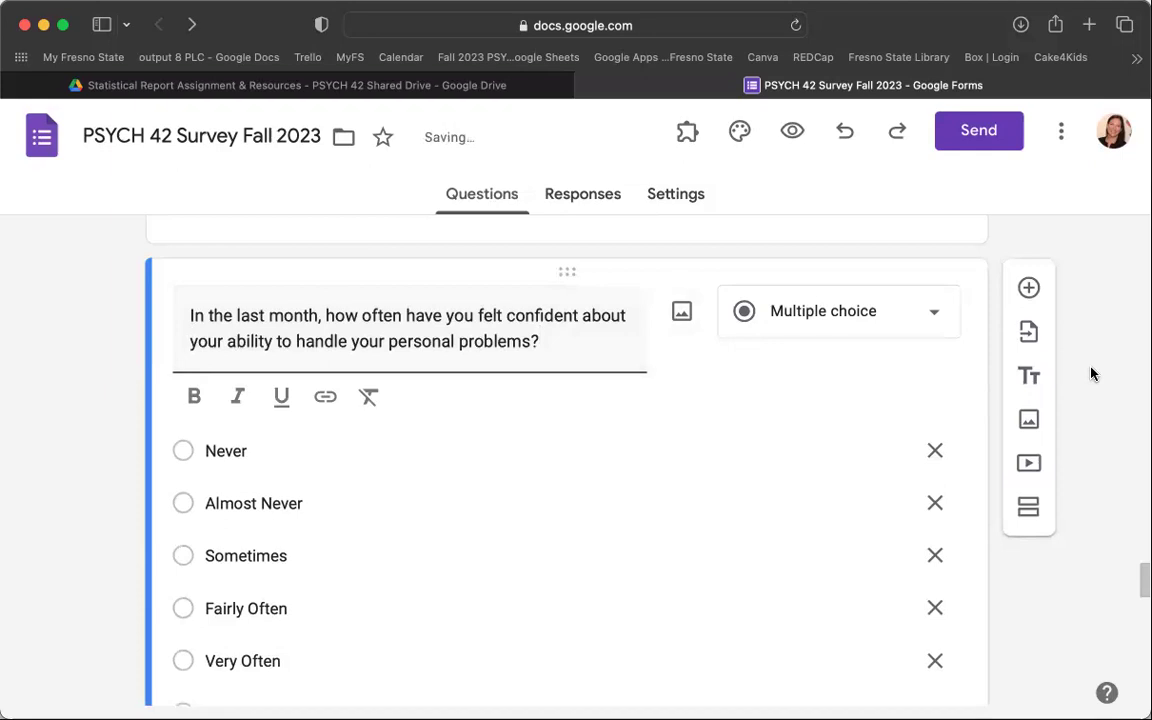
{"action": "left_click", "coordinate": [1092, 373]}
- Title the third Stress question "In the last month, how often have you felt that things were going your way?"
{"action": "scroll", "coordinate": [584, 489], "scroll_direction": "up", "scroll_amount": 3}
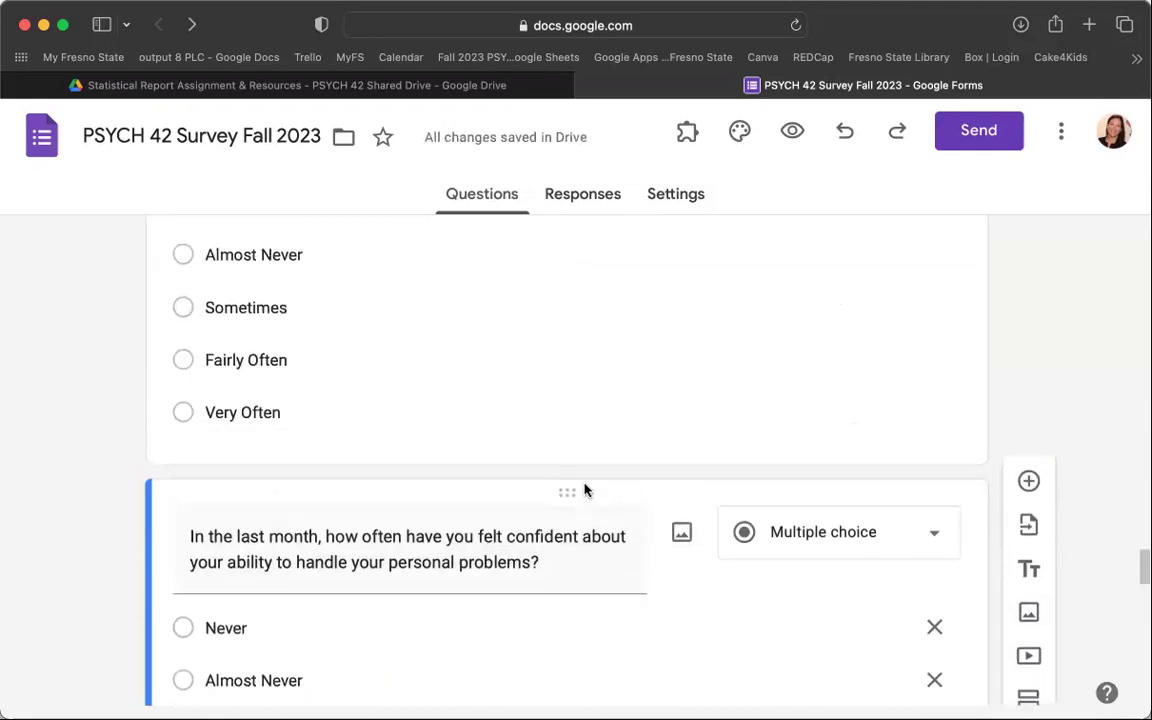
{"action": "scroll", "coordinate": [585, 490], "scroll_direction": "up", "scroll_amount": 4}
{"action": "scroll", "coordinate": [604, 378], "scroll_direction": "down", "scroll_amount": 4}
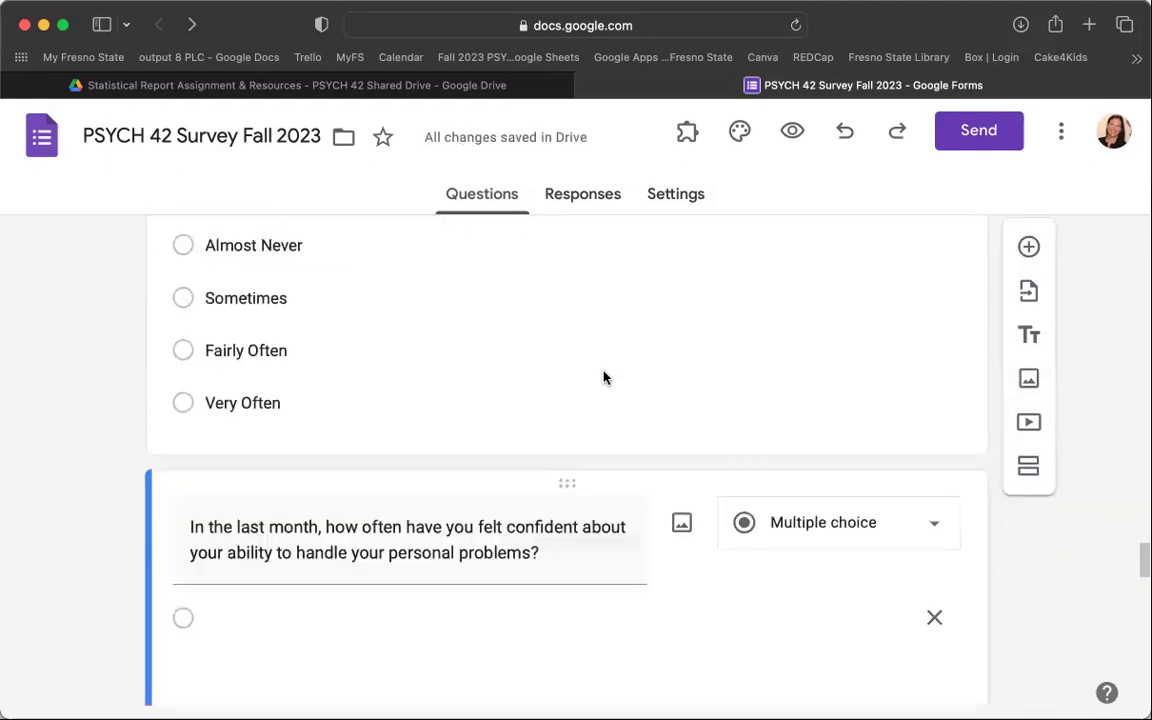
{"action": "type", "text": "Never Almost Never Sometimes Fairly Often Very Often"}
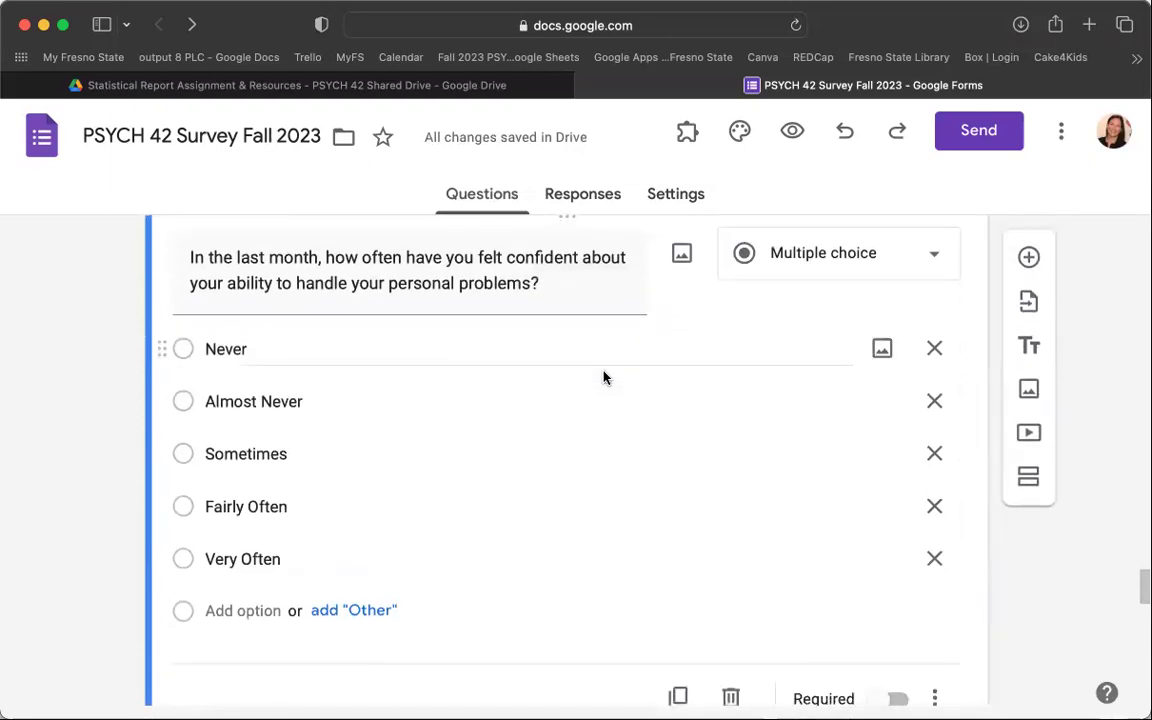
{"action": "scroll", "coordinate": [604, 378], "scroll_direction": "down", "scroll_amount": 5}
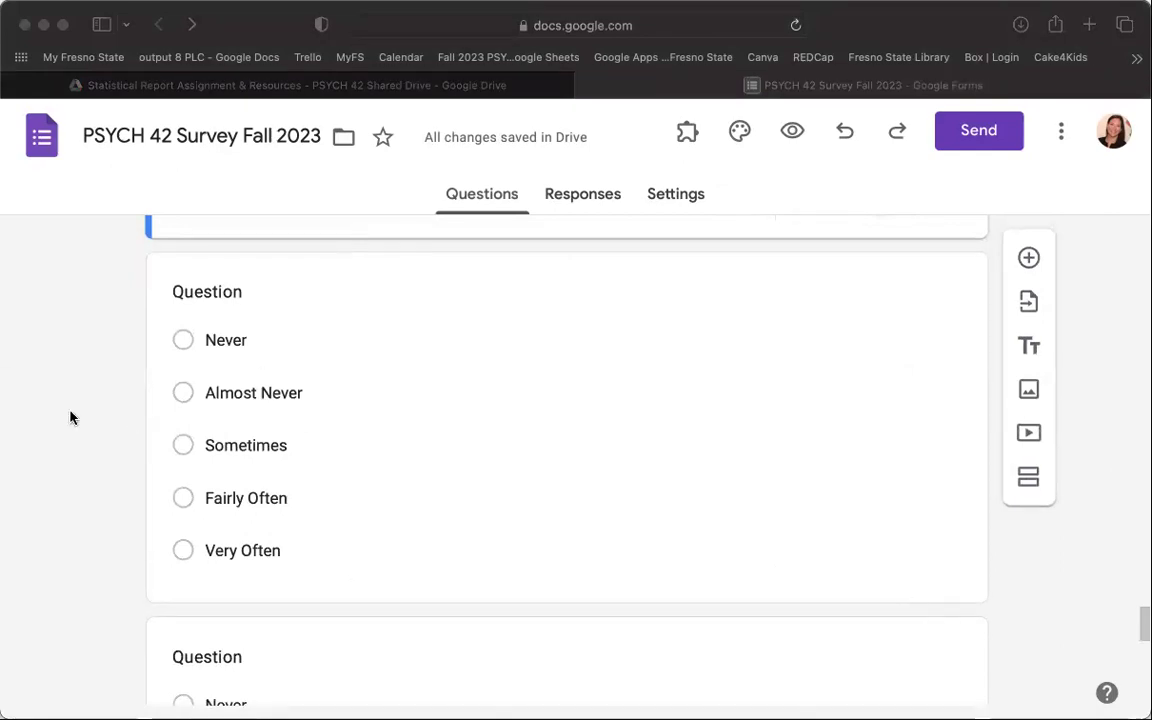
{"action": "left_click", "coordinate": [270, 291]}
{"action": "type", "text": "In the last month, how often have you felt that things were going your way?"}
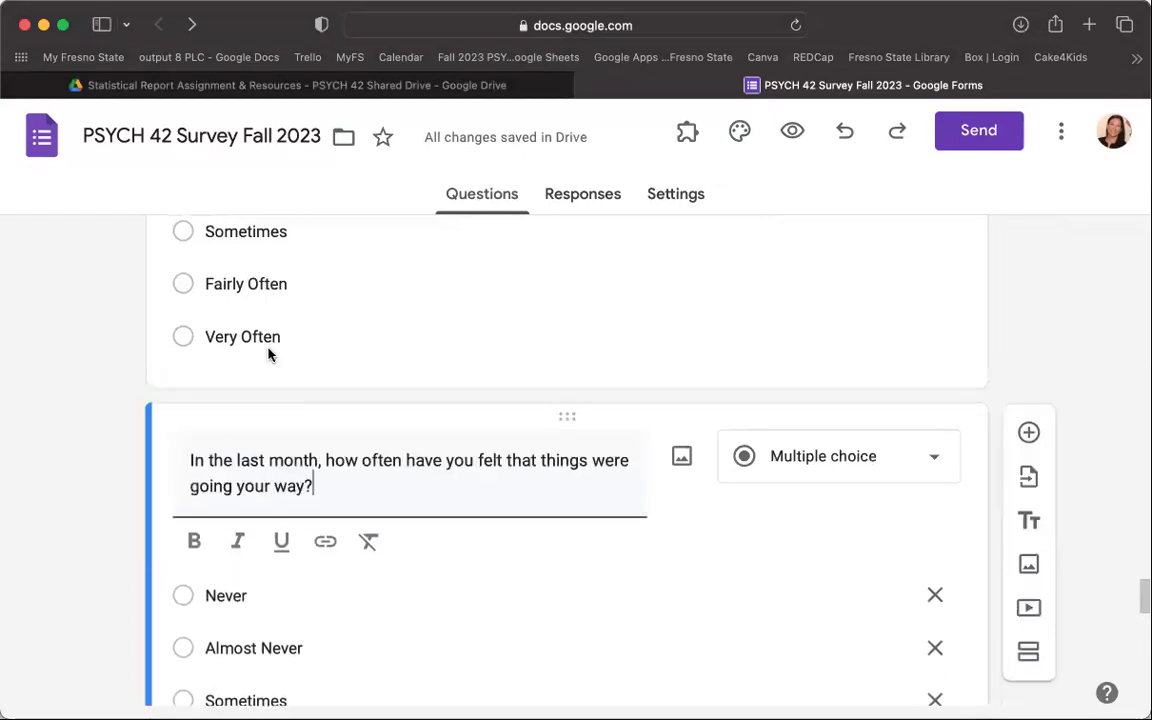
{"action": "left_click", "coordinate": [73, 377]}
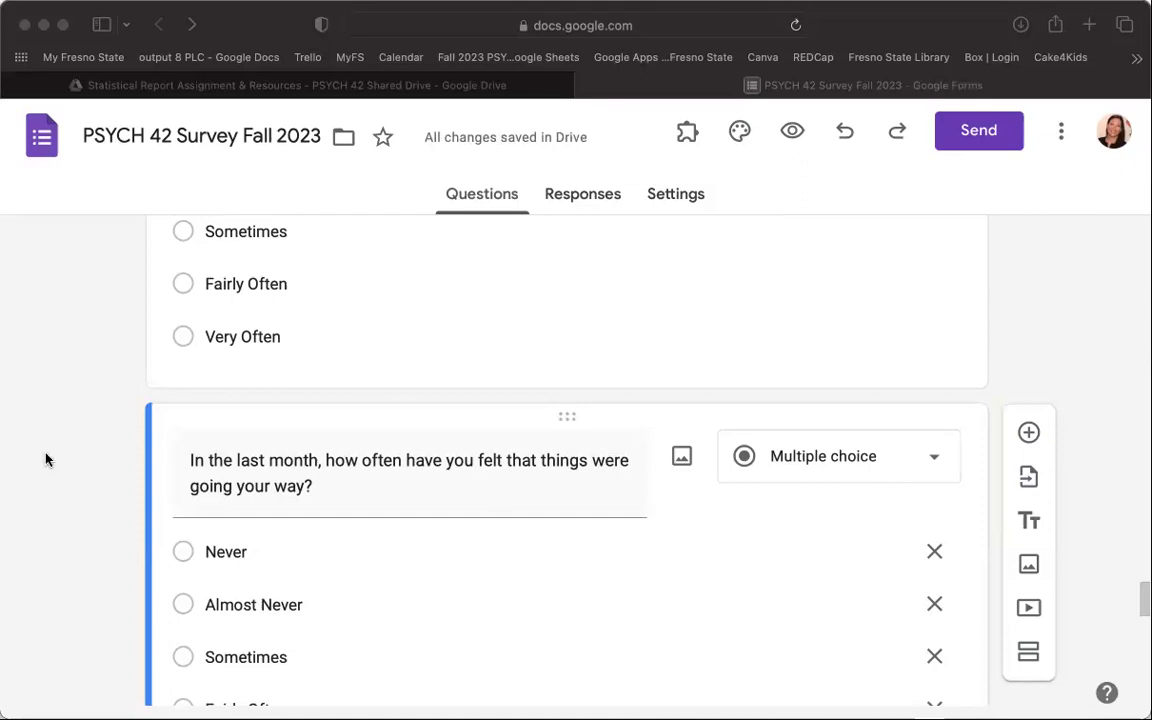
- Title the fourth Stress question "In the last month, how often have you felt difficulties were piling up so high that you could not overcome them?"
{"action": "left_click", "coordinate": [473, 396]}
{"action": "scroll", "coordinate": [473, 396], "scroll_direction": "down", "scroll_amount": 5}
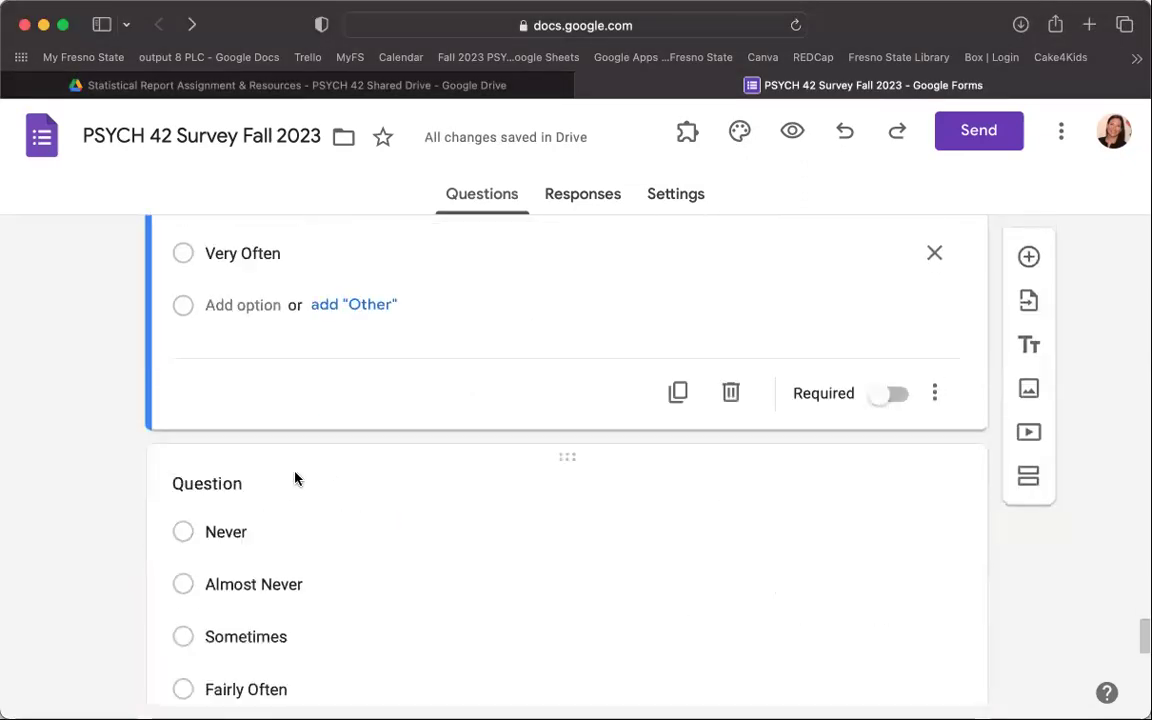
{"action": "left_click", "coordinate": [295, 479]}
{"action": "type", "text": "In the last month, how often have you felt difficulties were piling up so high that you could not overcome them?"}
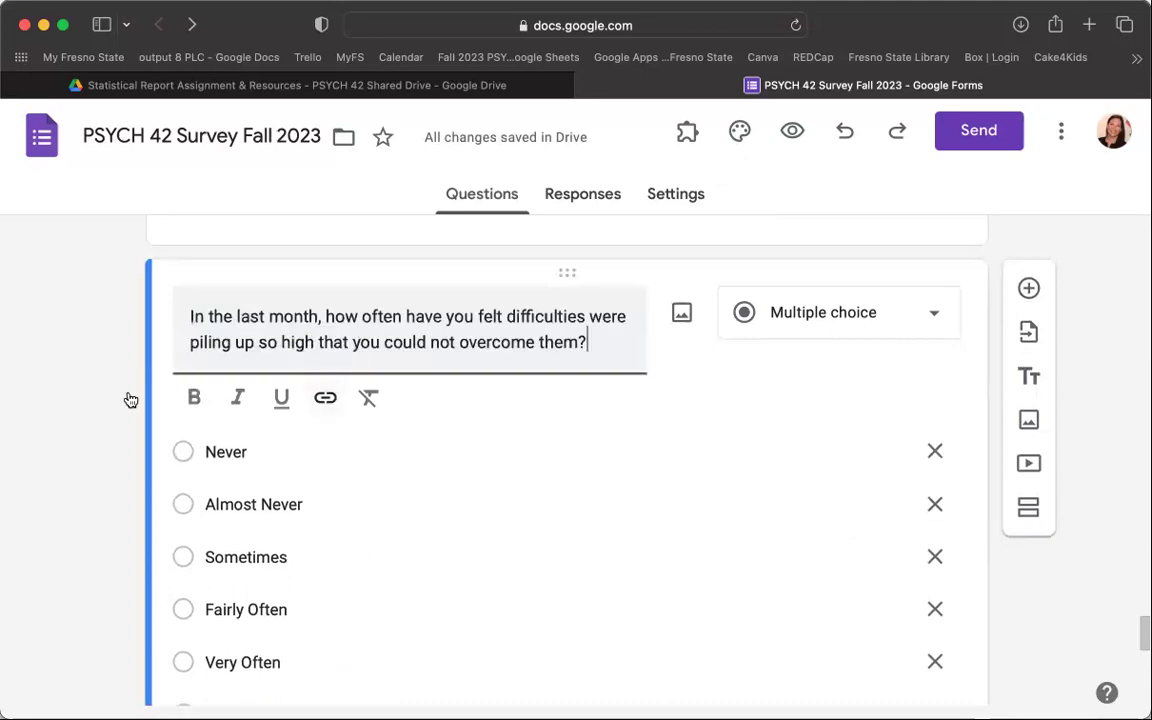
{"action": "left_click", "coordinate": [450, 424]}
{"action": "scroll", "coordinate": [554, 347], "scroll_direction": "down", "scroll_amount": 3}
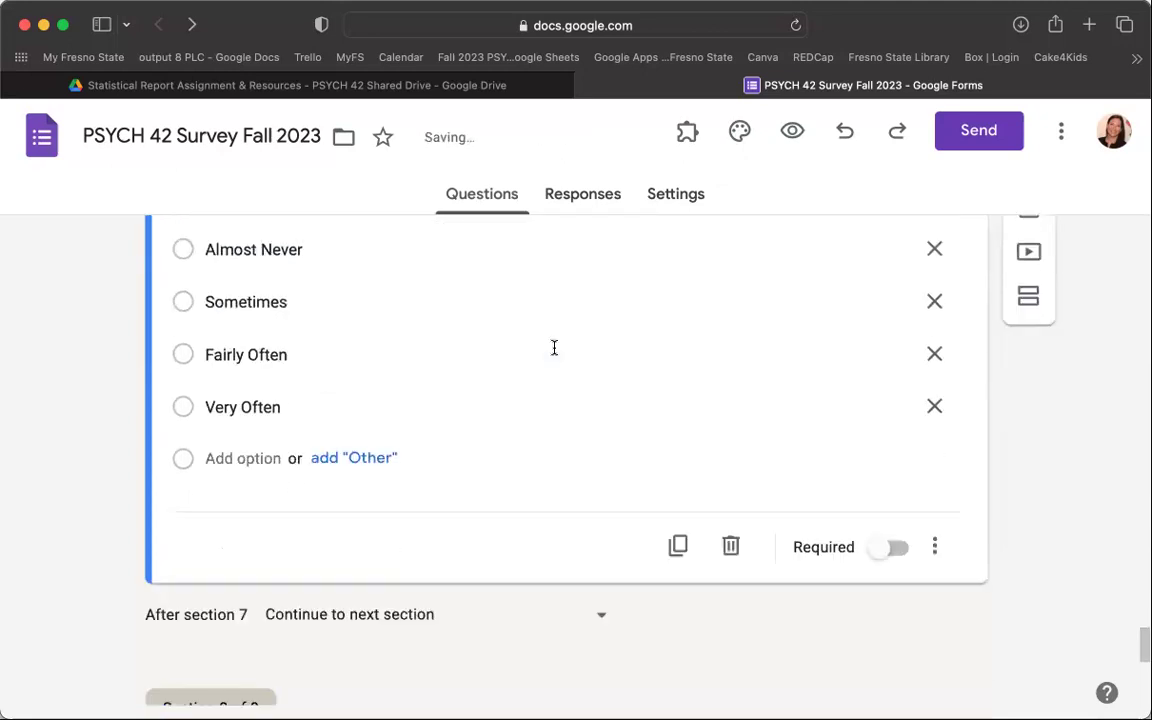
{"action": "scroll", "coordinate": [554, 347], "scroll_direction": "down", "scroll_amount": 2}
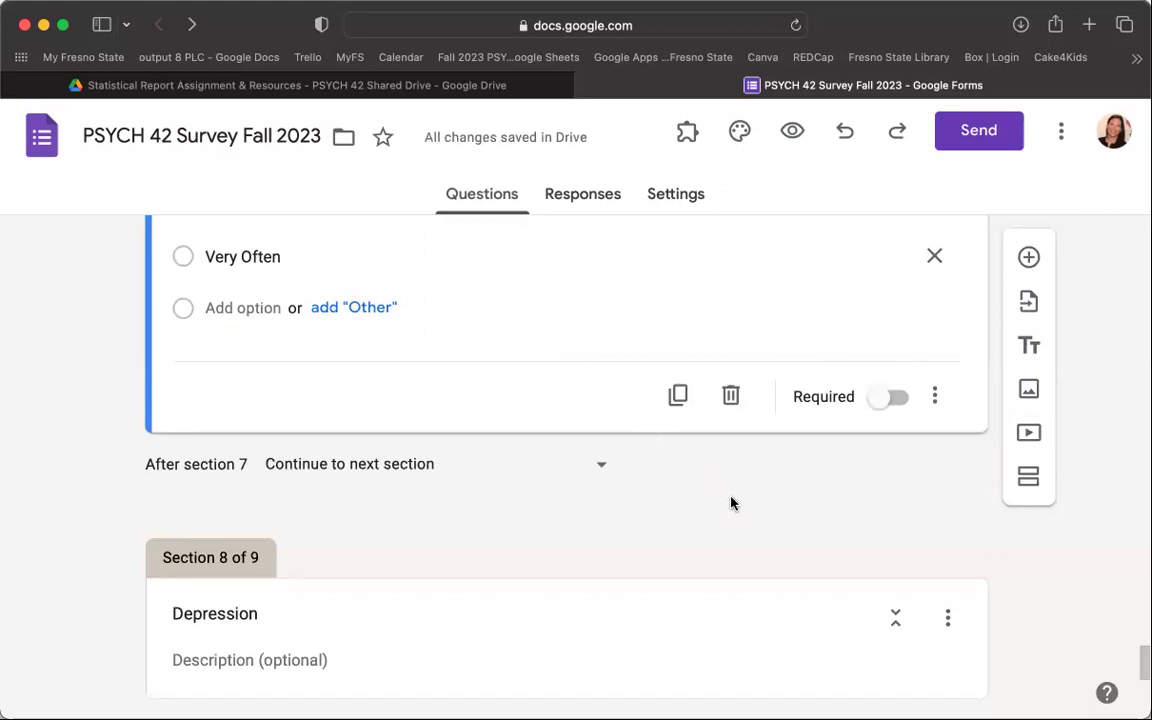
{"action": "scroll", "coordinate": [586, 447], "scroll_direction": "down", "scroll_amount": 5}
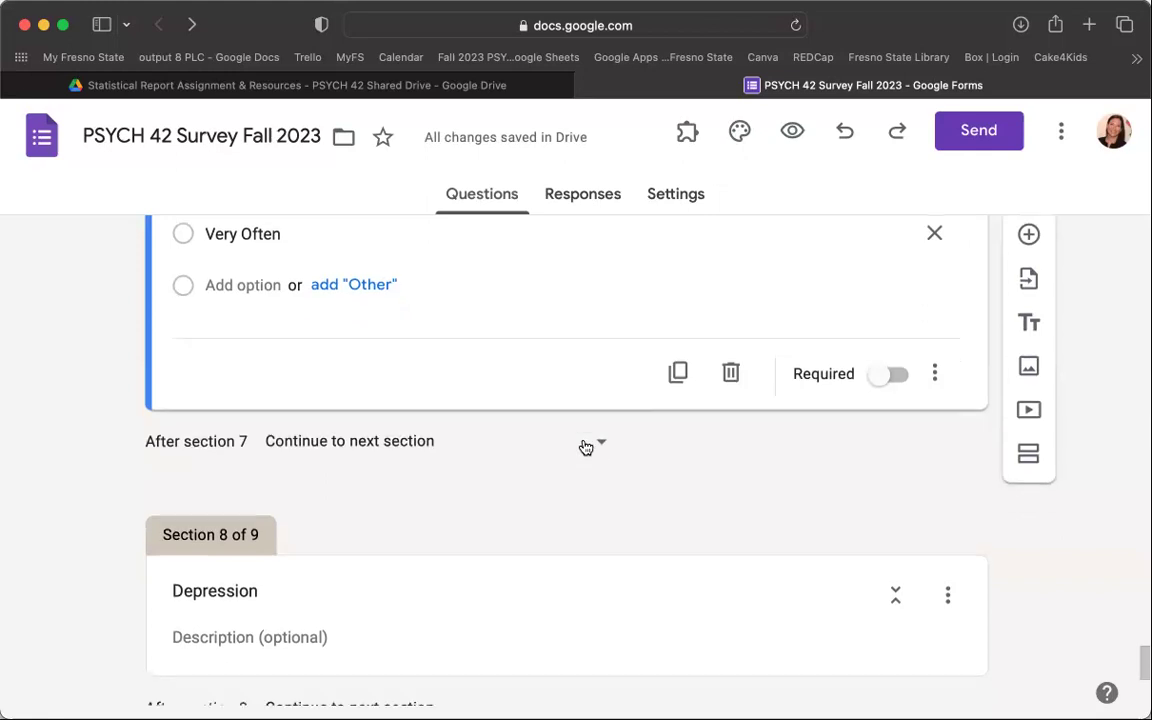